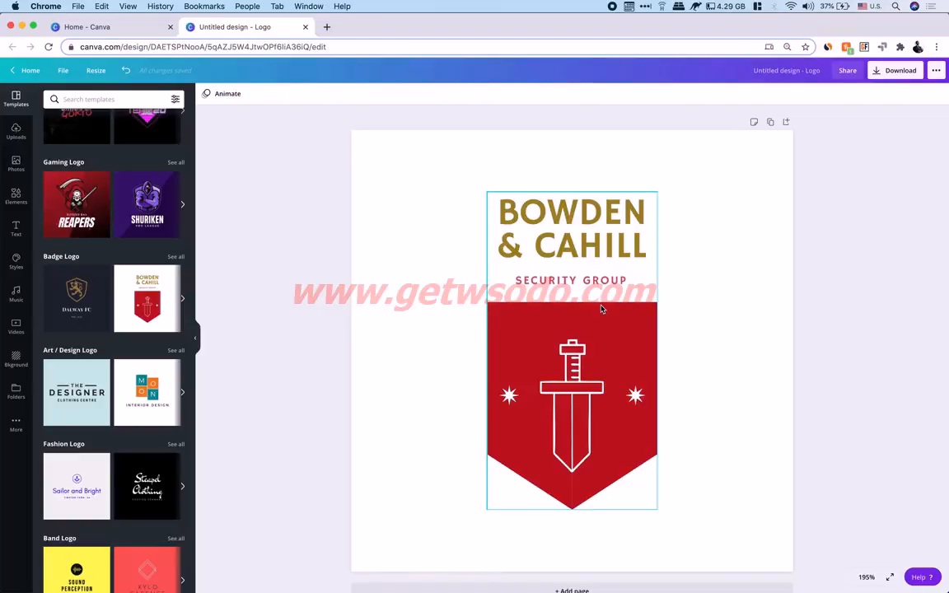
- Delete the Bowden & Cahill lettering and red sword badge from the logo page
{"action": "left_click", "coordinate": [745, 294]}
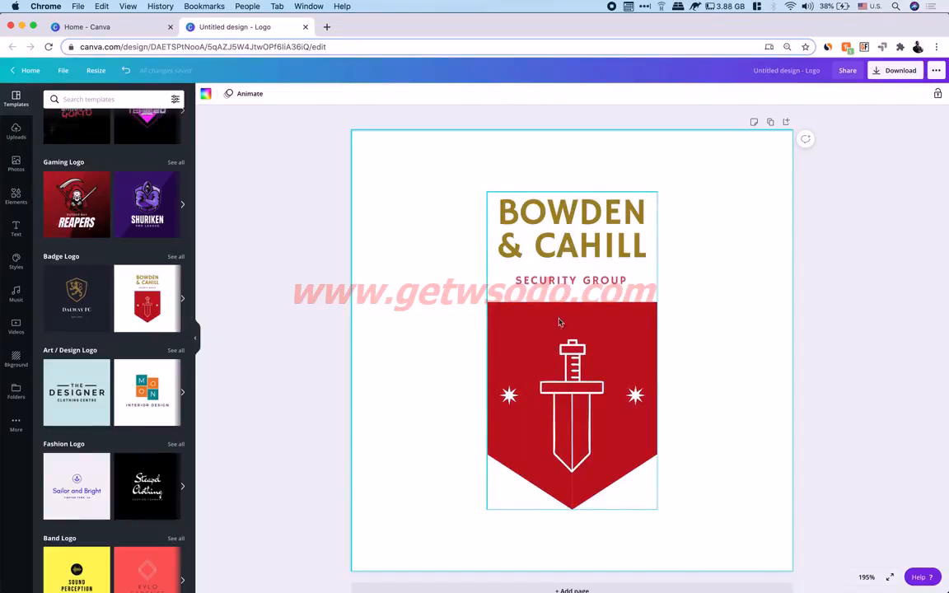
{"action": "left_click", "coordinate": [589, 358]}
{"action": "left_click", "coordinate": [690, 322]}
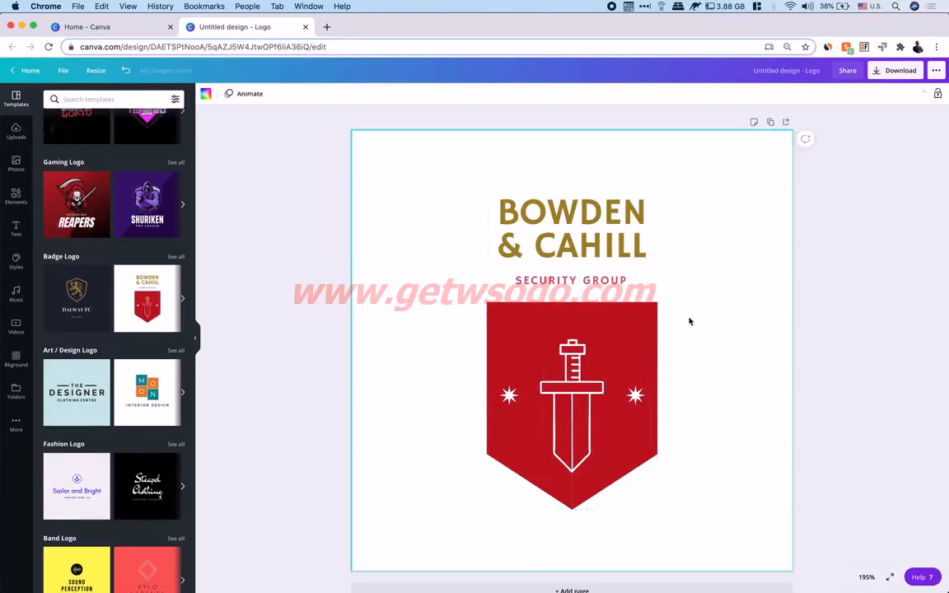
{"action": "left_click_drag", "start_coordinate": [708, 209], "coordinate": [451, 504]}
{"action": "key", "text": "Delete"}
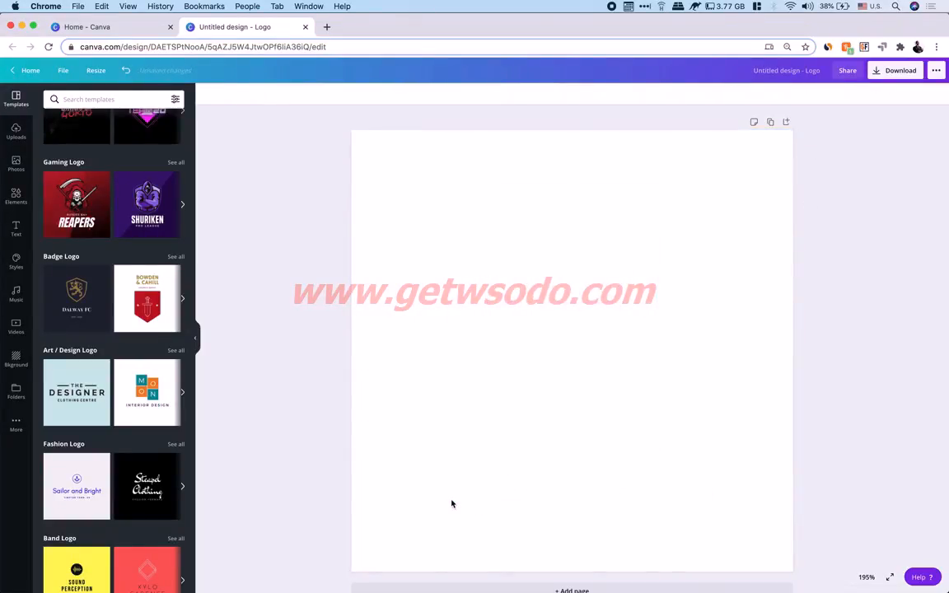
- Try the Designer Clothing Centre, Sailor and Bright, and EngineX logo templates on the page
{"action": "left_click", "coordinate": [70, 396]}
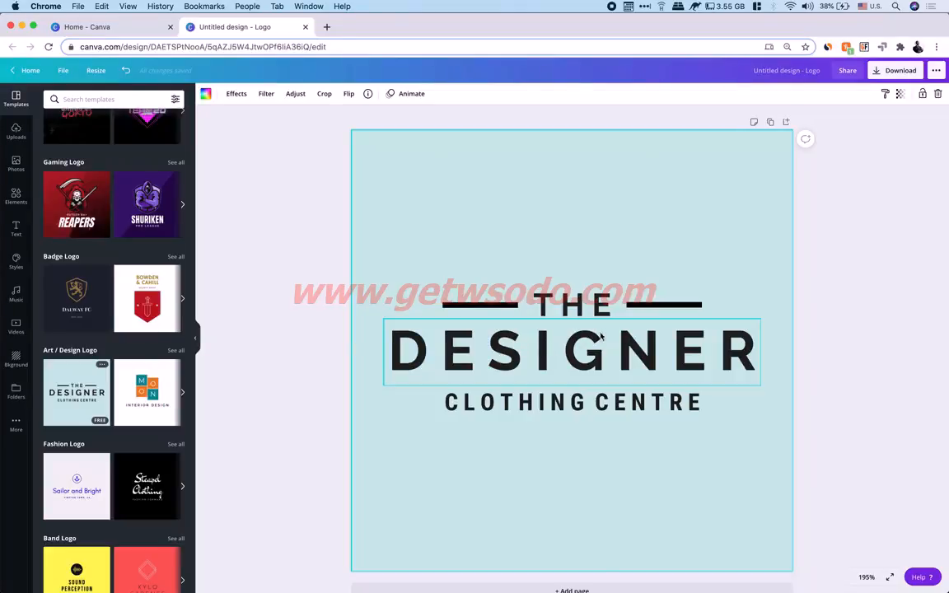
{"action": "scroll", "coordinate": [380, 321], "scroll_direction": "down", "scroll_amount": 1}
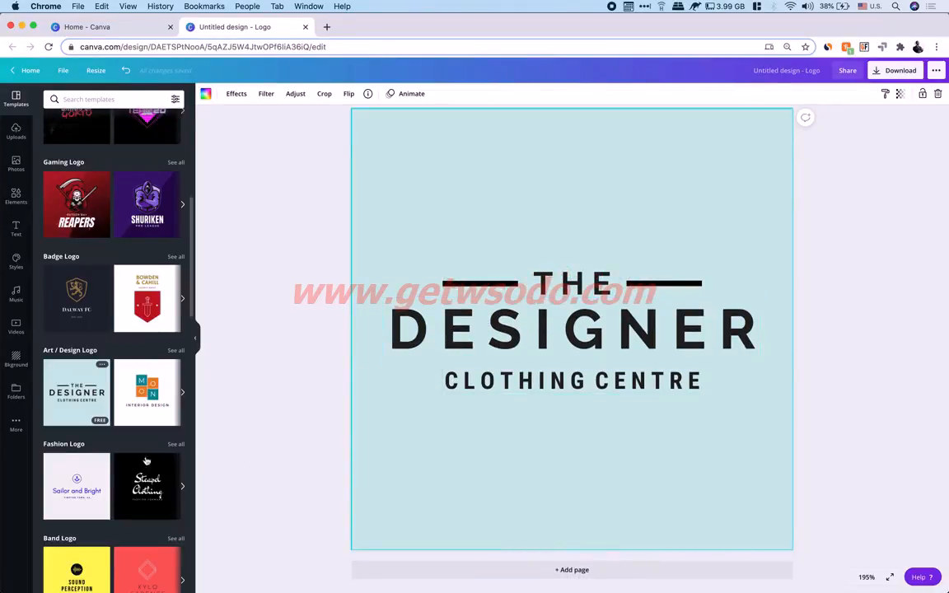
{"action": "left_click", "coordinate": [66, 493]}
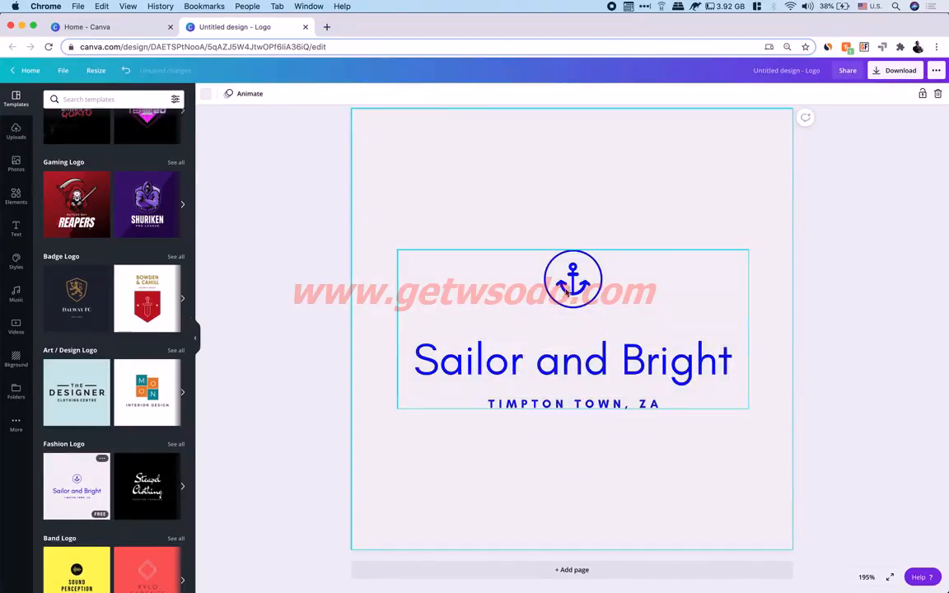
{"action": "left_click", "coordinate": [575, 284]}
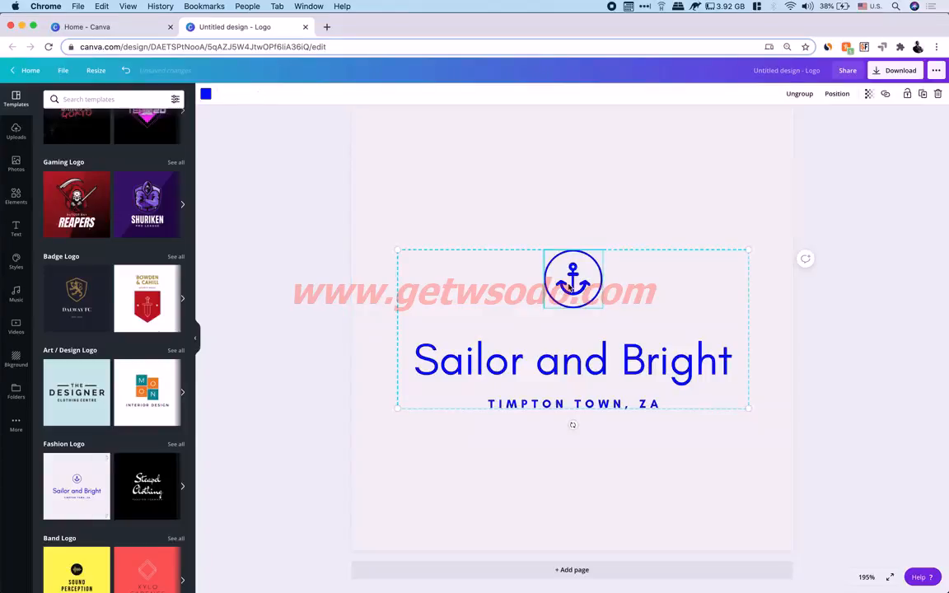
{"action": "scroll", "coordinate": [148, 437], "scroll_direction": "down", "scroll_amount": 5}
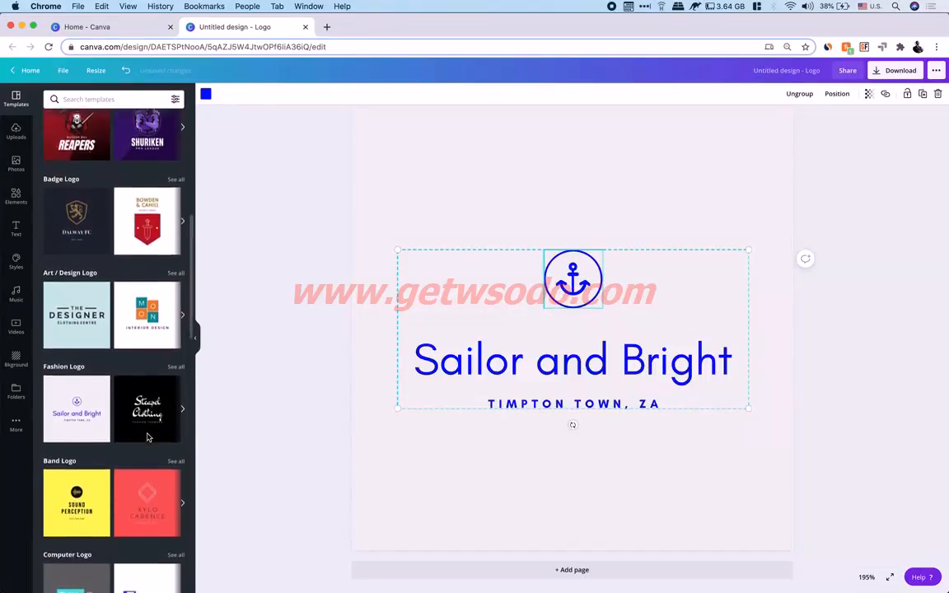
{"action": "scroll", "coordinate": [148, 438], "scroll_direction": "down", "scroll_amount": 2}
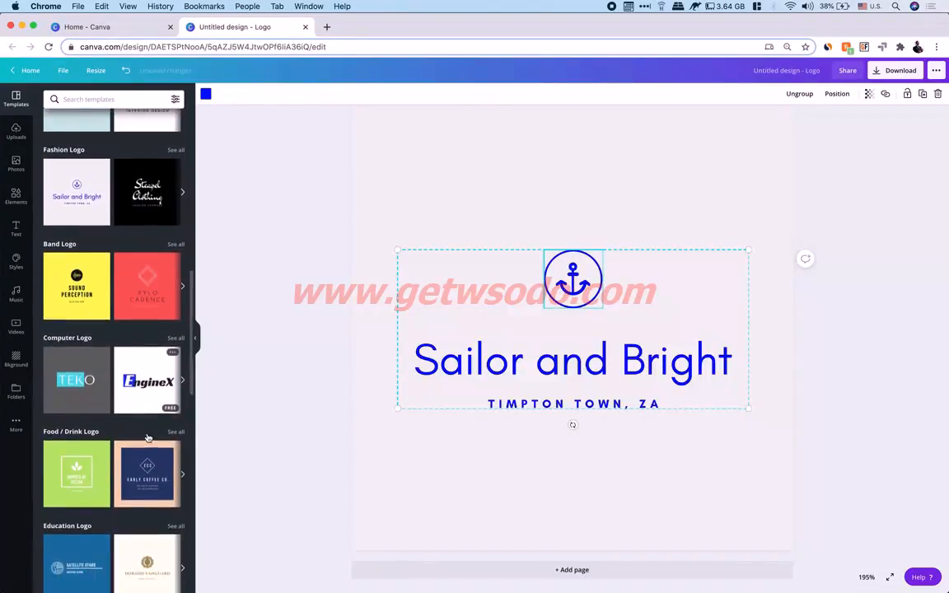
{"action": "left_click", "coordinate": [140, 388]}
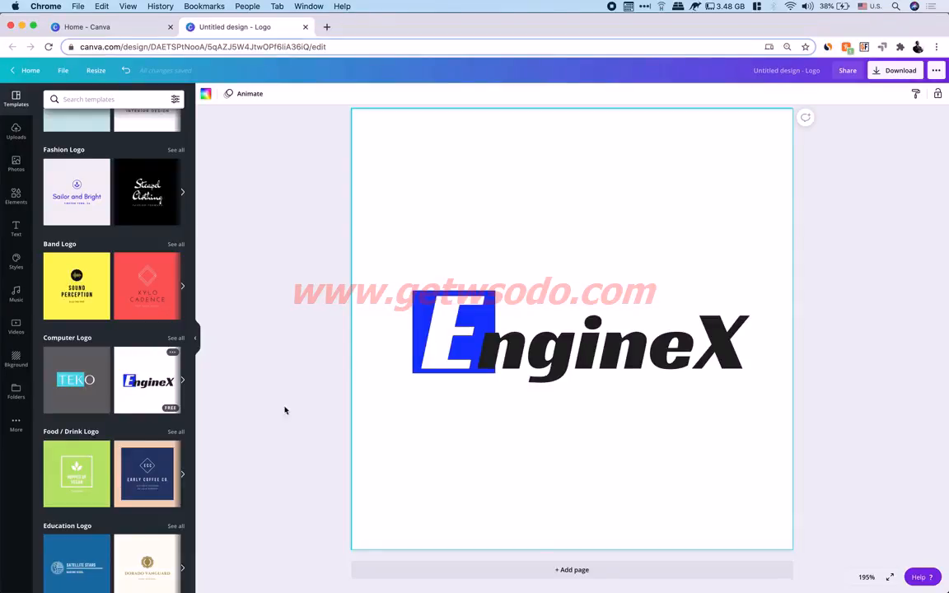
{"action": "scroll", "coordinate": [145, 552], "scroll_direction": "down", "scroll_amount": 5}
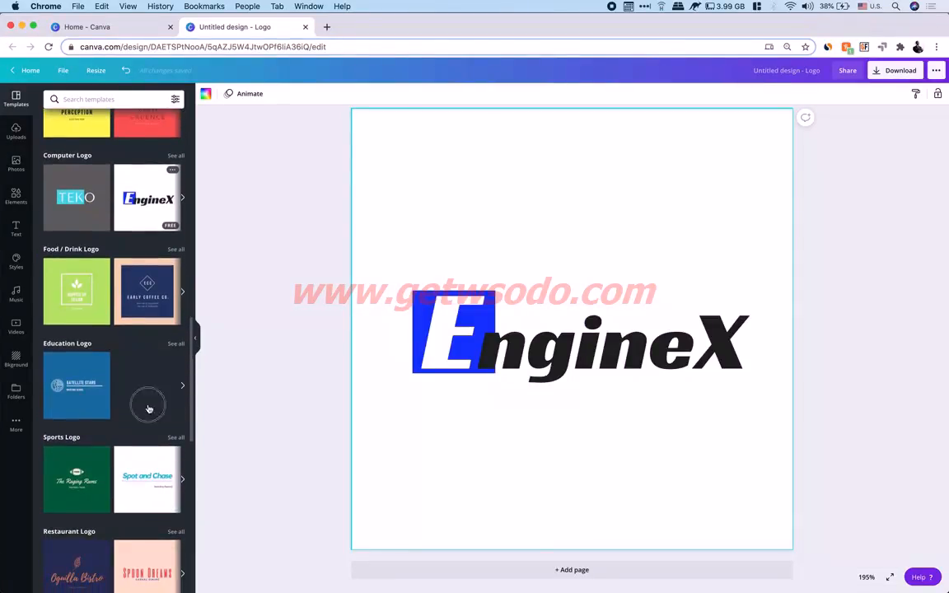
- Apply the Dorado Vanguard High School template from the Education Logo category to the page
{"action": "left_click", "coordinate": [148, 409]}
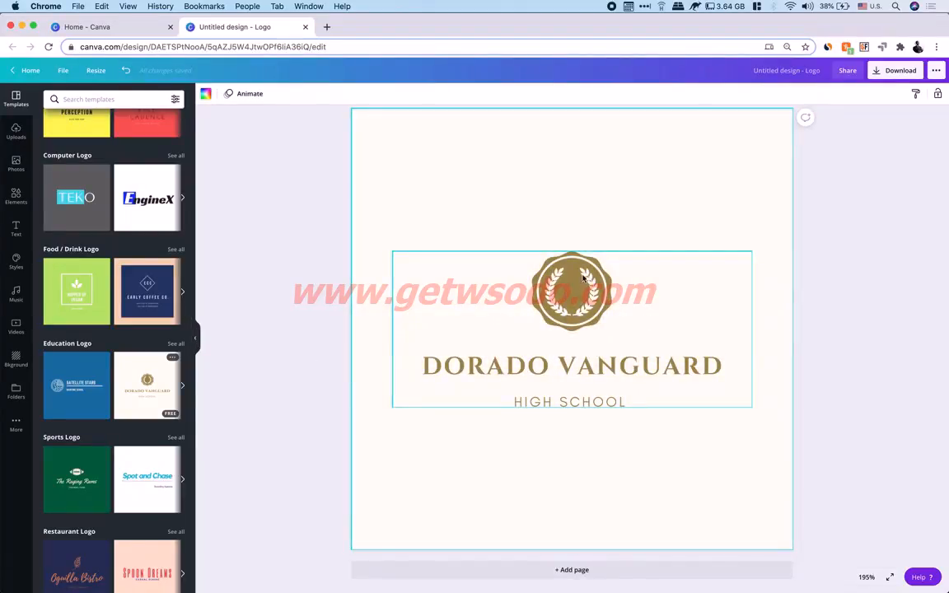
{"action": "left_click", "coordinate": [591, 281]}
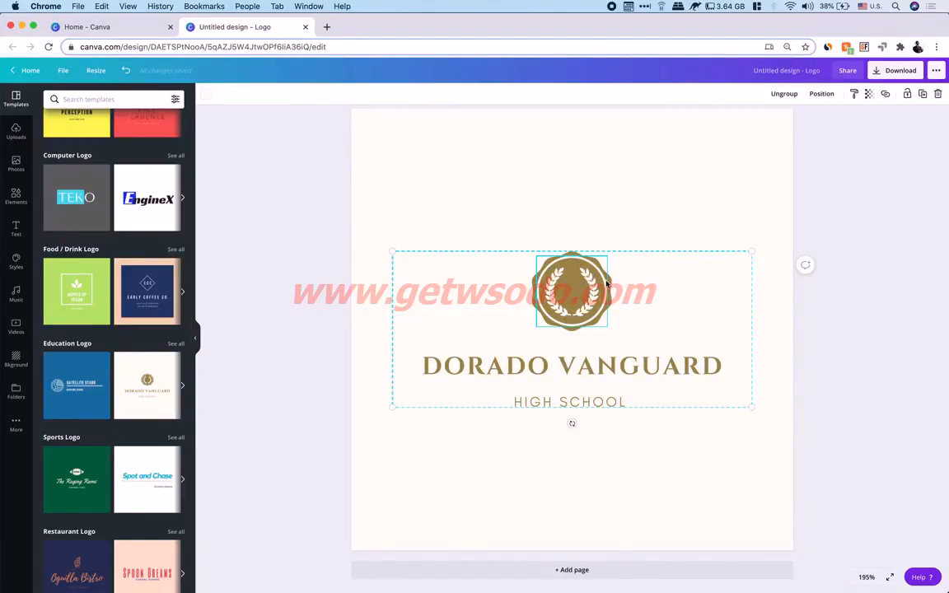
{"action": "left_click", "coordinate": [663, 220]}
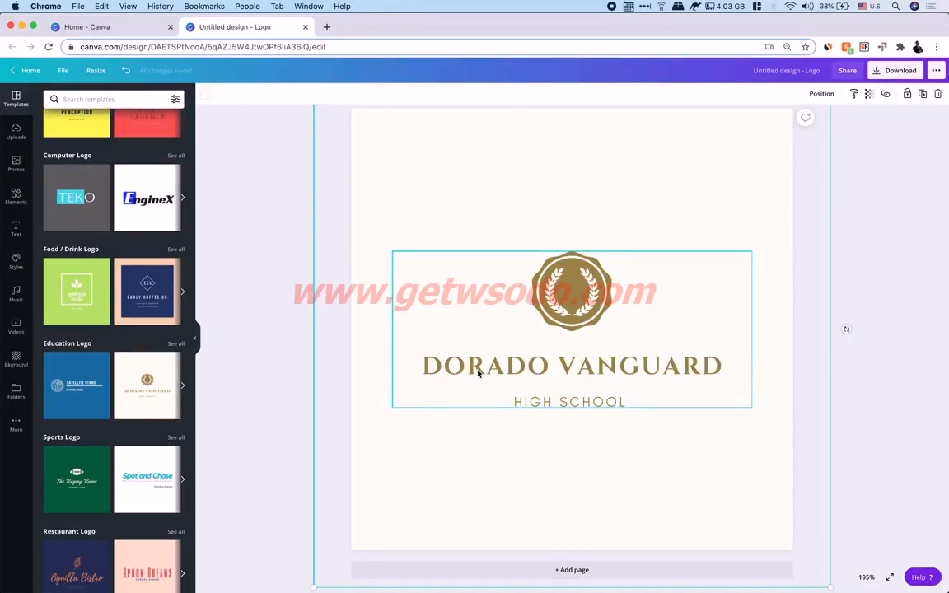
- Replace the DORADO VANGUARD heading with the text WEEKLEY MOOLA
{"action": "triple_click", "coordinate": [522, 370]}
{"action": "triple_click", "coordinate": [524, 368]}
{"action": "double_click", "coordinate": [524, 368]}
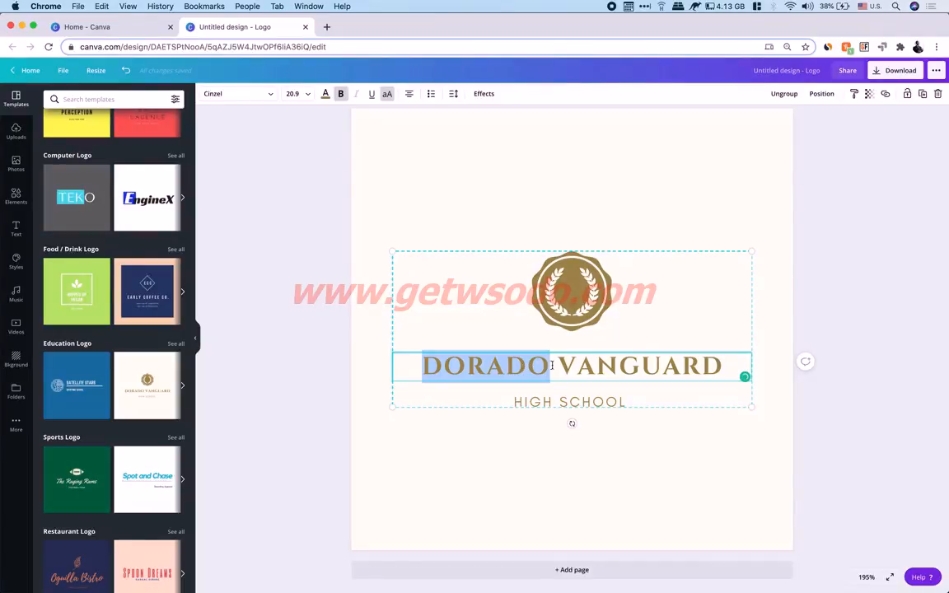
{"action": "triple_click", "coordinate": [554, 365]}
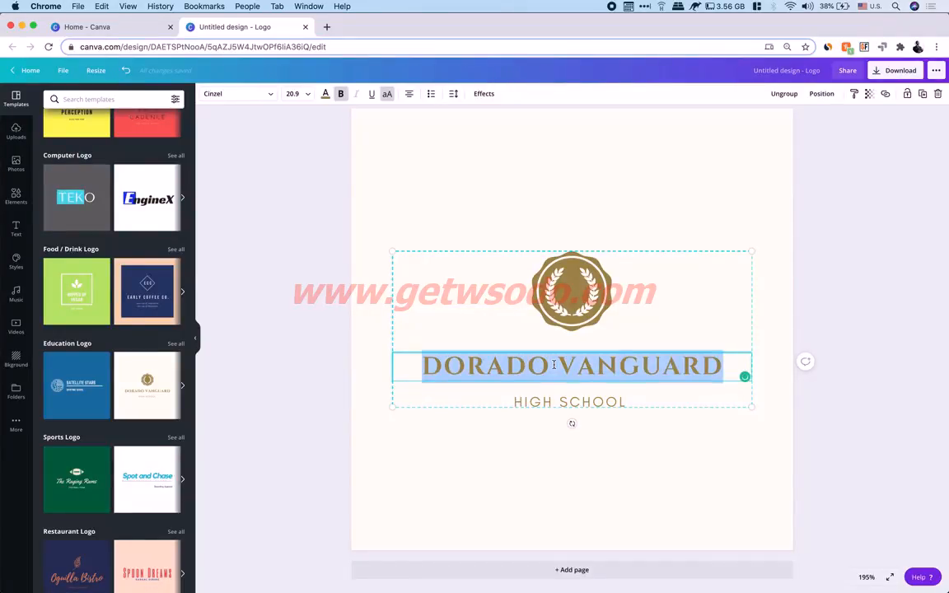
{"action": "type", "text": "W"}
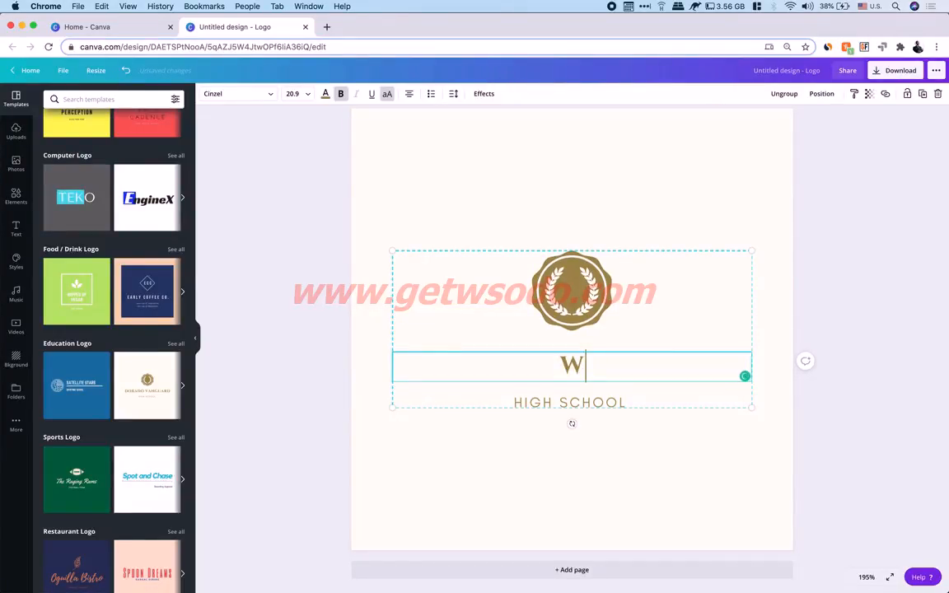
{"action": "type", "text": "EEKLEY MOOLA"}
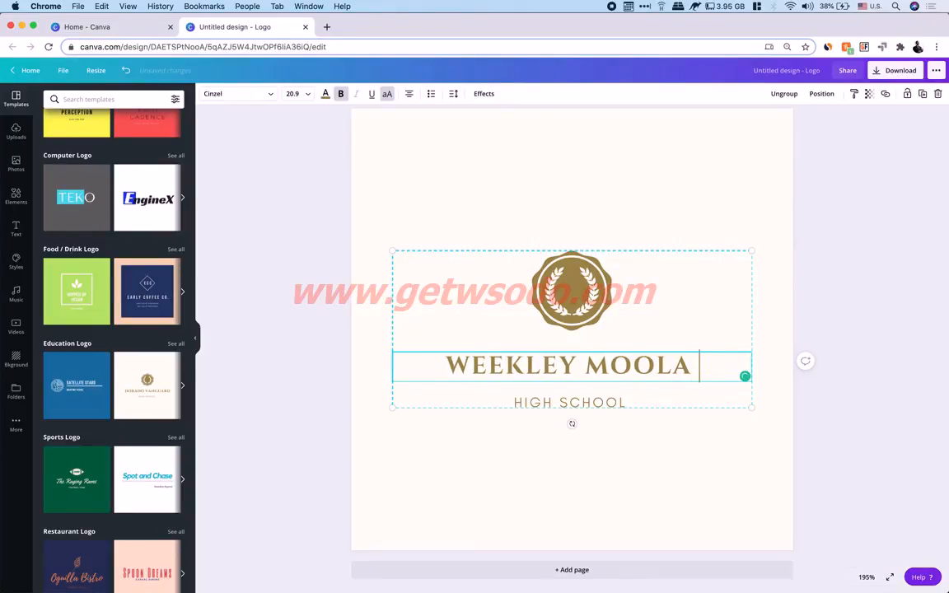
- Clear the logo's heading and enter MY SOLAR DIY in its place
{"action": "key", "text": "BackSpace"}
{"action": "key", "text": "BackSpace"}
{"action": "key", "text": "BackSpace"}
{"action": "key", "text": "BackSpace"}
{"action": "key", "text": "BackSpace"}
{"action": "key", "text": "BackSpace"}
{"action": "key", "text": "BackSpace"}
{"action": "key", "text": "BackSpace"}
{"action": "key", "text": "BackSpace"}
{"action": "key", "text": "BackSpace"}
{"action": "key", "text": "BackSpace"}
{"action": "key", "text": "BackSpace"}
{"action": "key", "text": "BackSpace"}
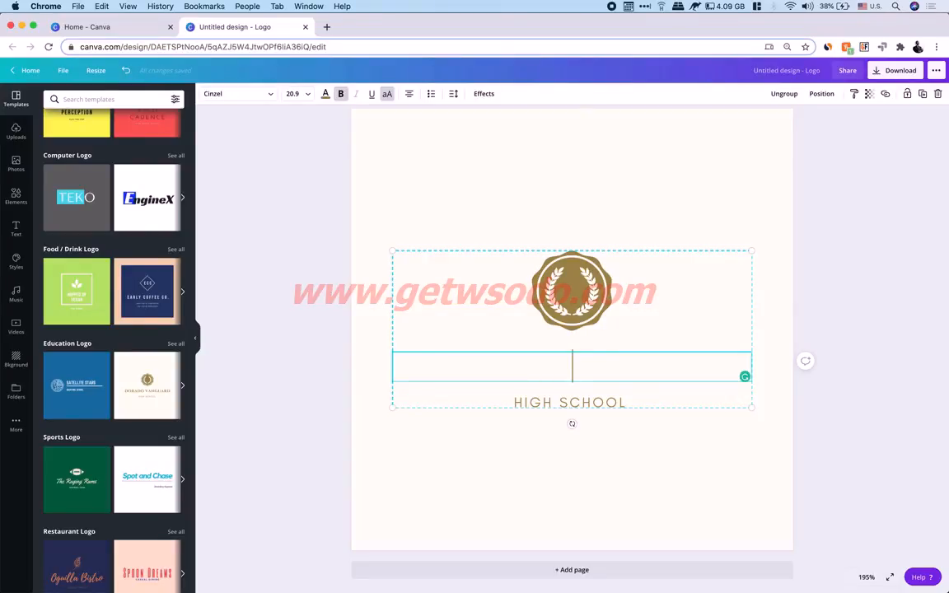
{"action": "type", "text": "MY"}
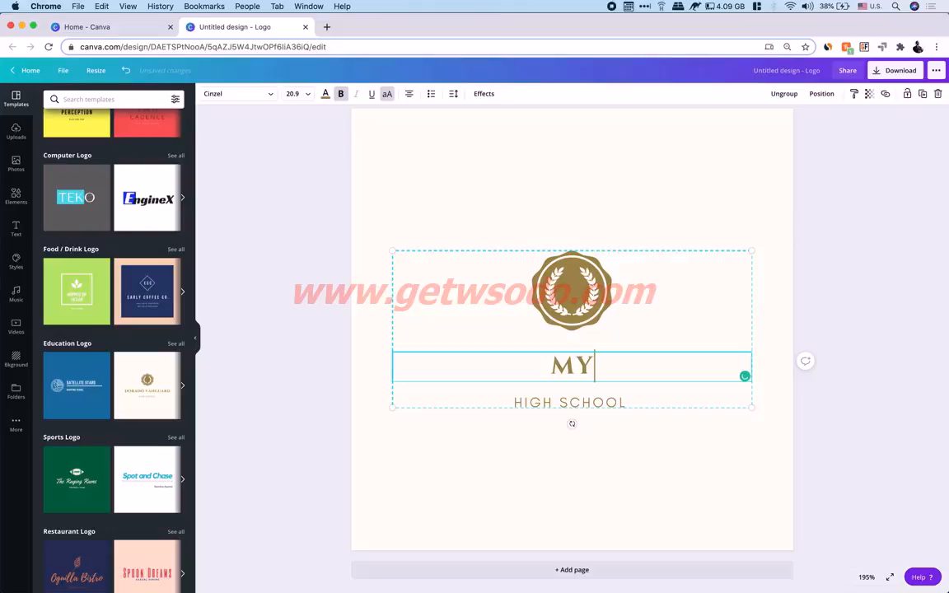
{"action": "type", "text": " SOLAR DIY"}
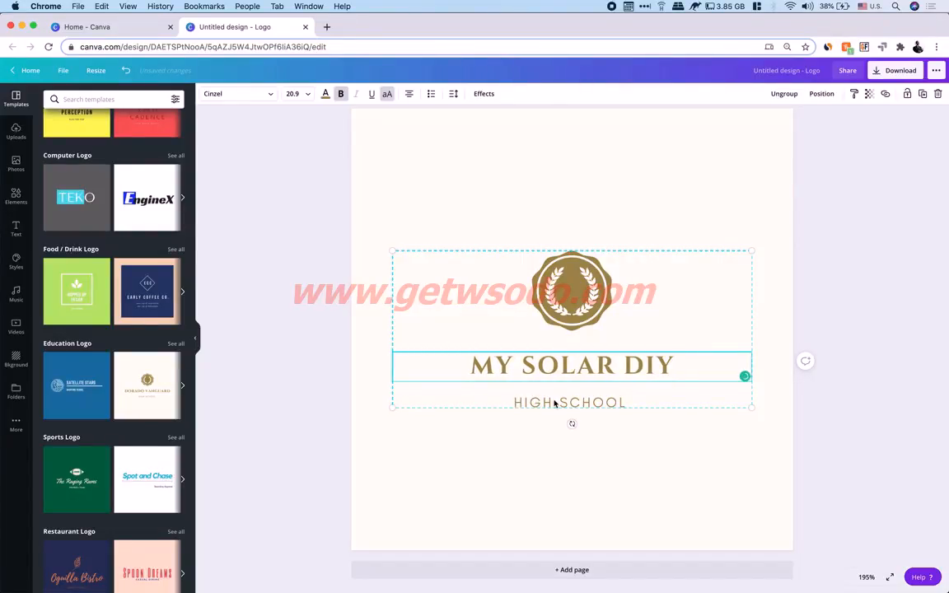
- Replace the HIGH SCHOOL subtitle below the heading with PROJECTS
{"action": "double_click", "coordinate": [554, 402]}
{"action": "type", "text": "PROJECTS"}
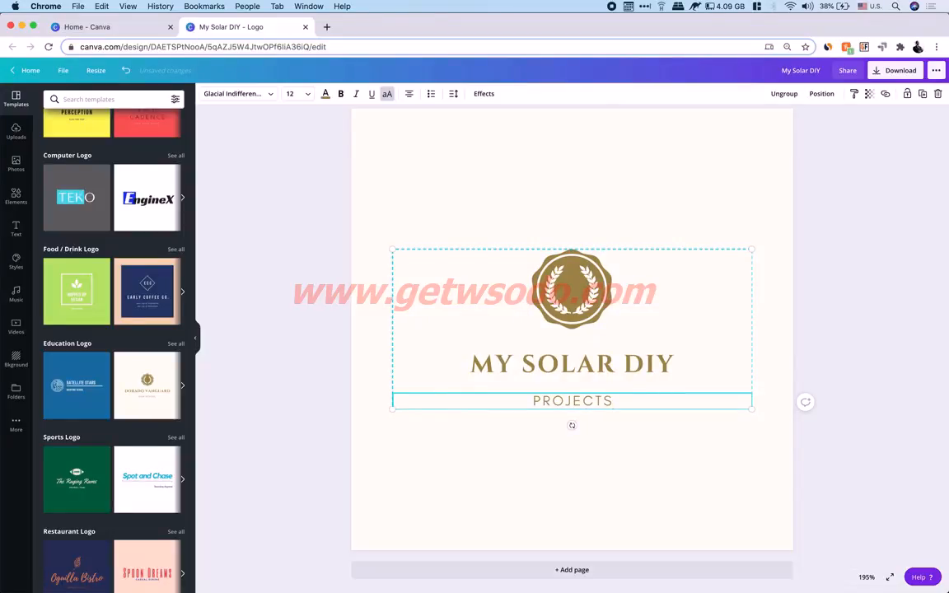
{"action": "left_click", "coordinate": [689, 451]}
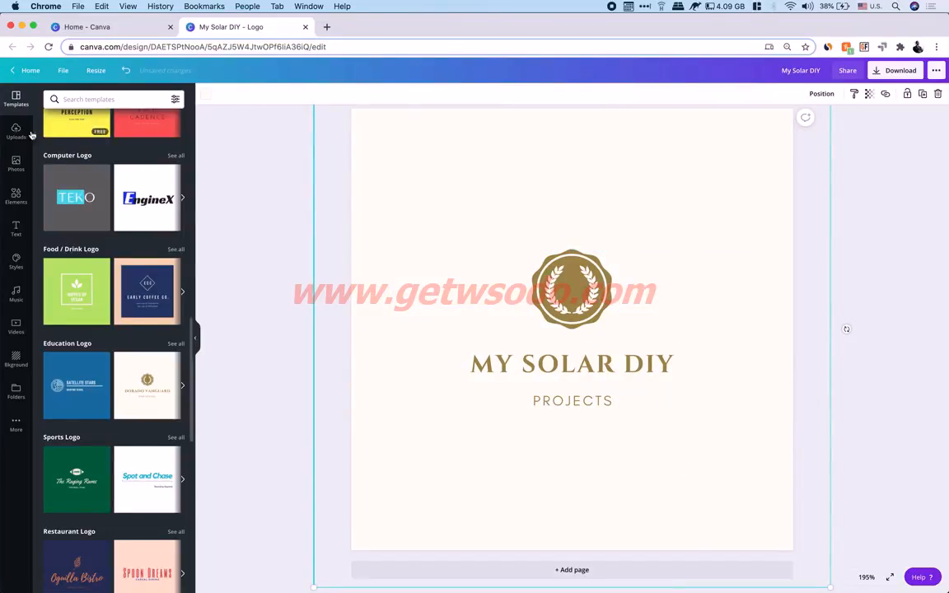
- Search the elements library for "solar" graphics
{"action": "left_click", "coordinate": [16, 196]}
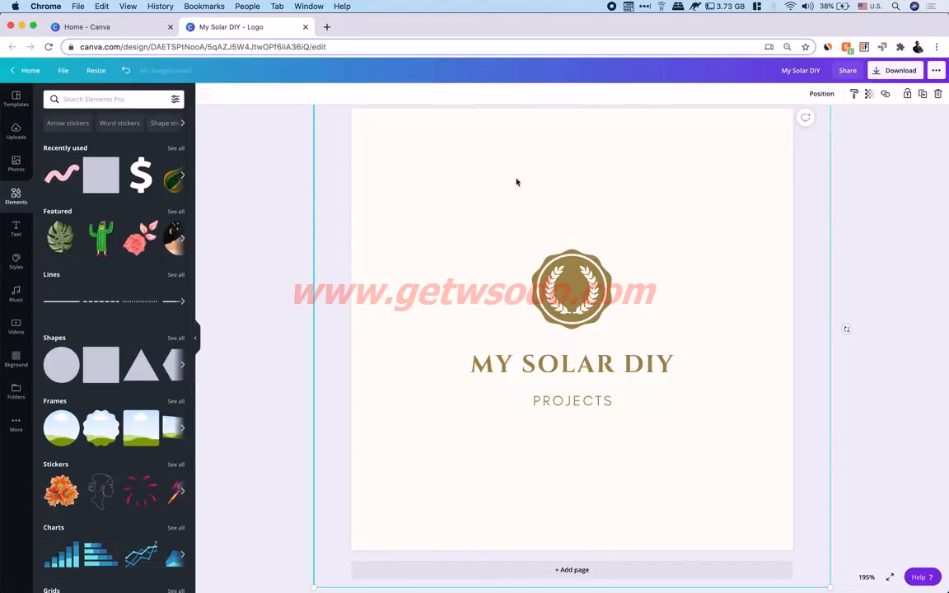
{"action": "left_click", "coordinate": [303, 221]}
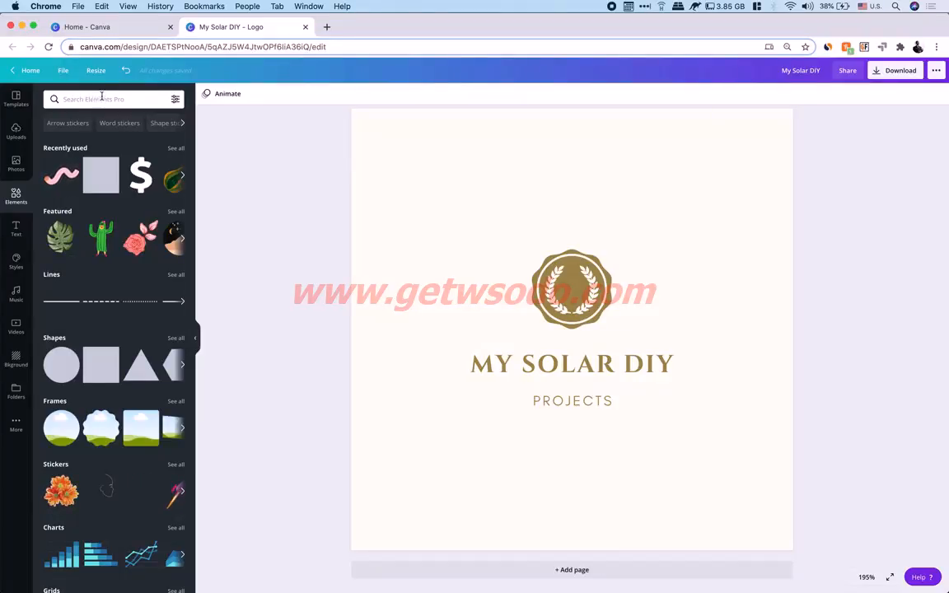
{"action": "left_click", "coordinate": [93, 99]}
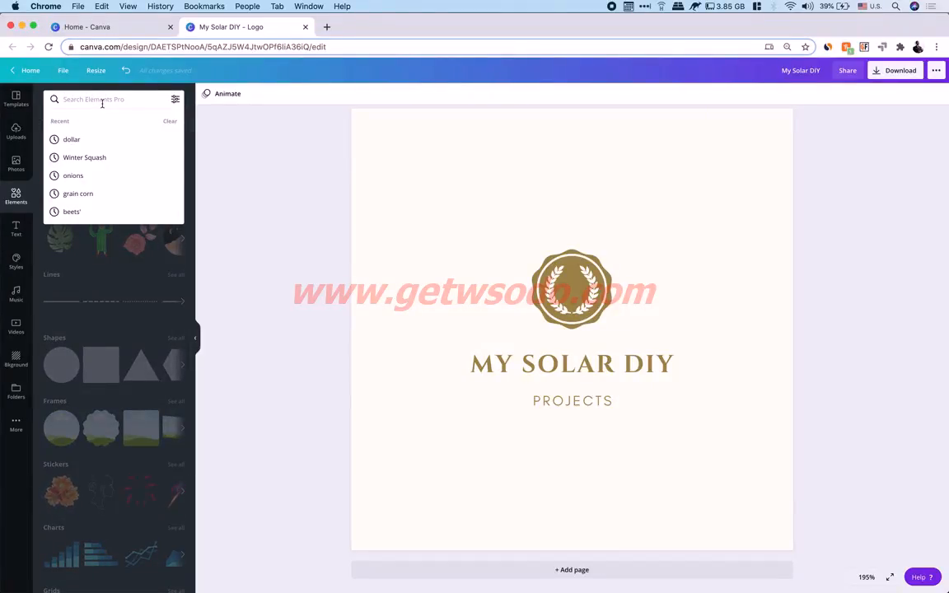
{"action": "type", "text": "solar"}
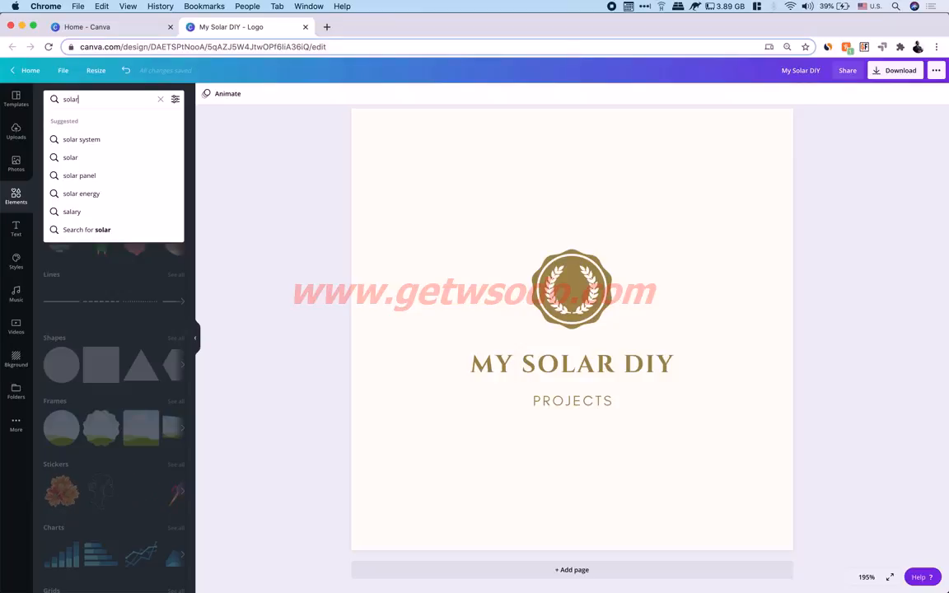
{"action": "key", "text": "Return"}
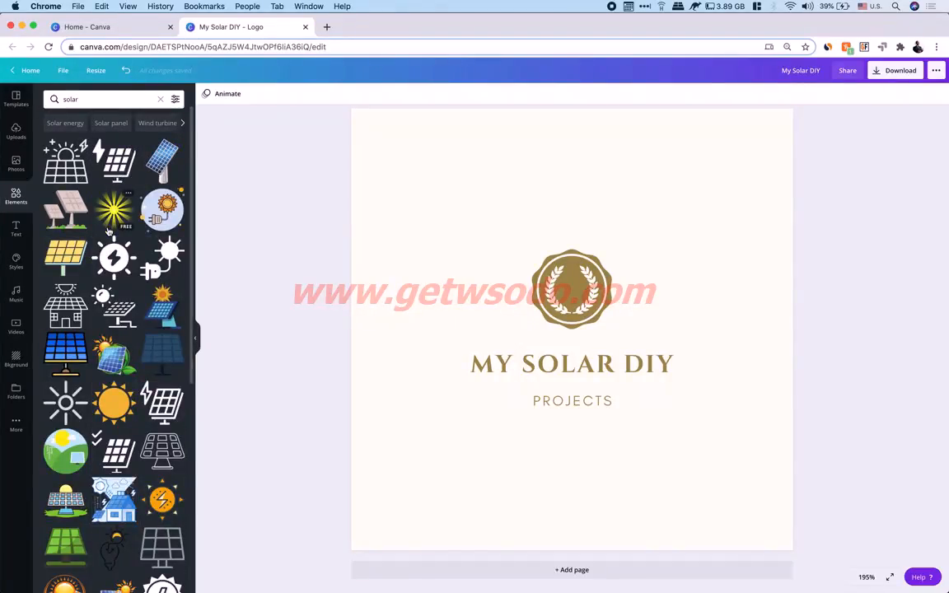
- Browse the solar element results for a graphic that suits the logo's emblem
{"action": "scroll", "coordinate": [113, 210], "scroll_direction": "down", "scroll_amount": 1}
{"action": "scroll", "coordinate": [112, 216], "scroll_direction": "up", "scroll_amount": 1}
{"action": "scroll", "coordinate": [108, 232], "scroll_direction": "down", "scroll_amount": 5}
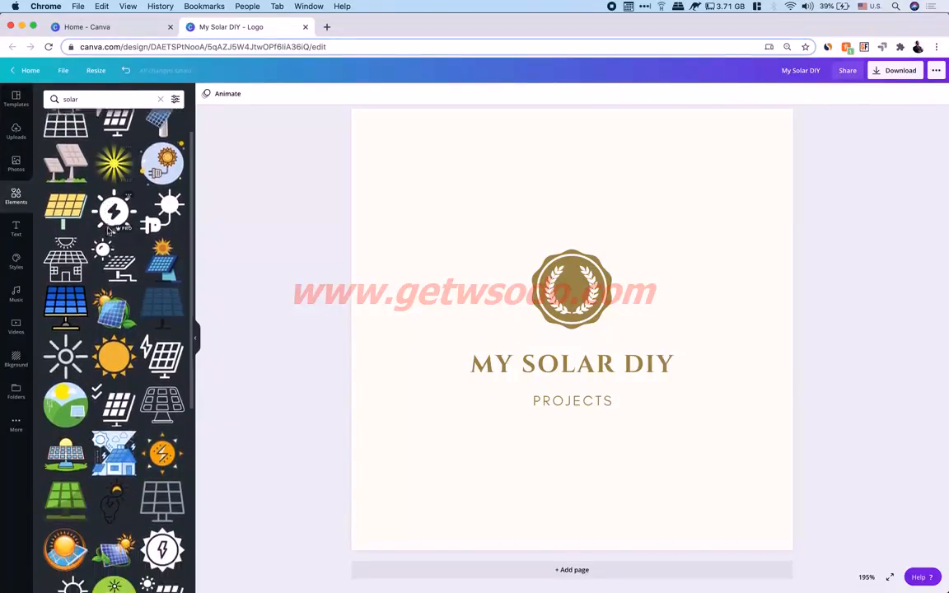
{"action": "scroll", "coordinate": [100, 428], "scroll_direction": "down", "scroll_amount": 1}
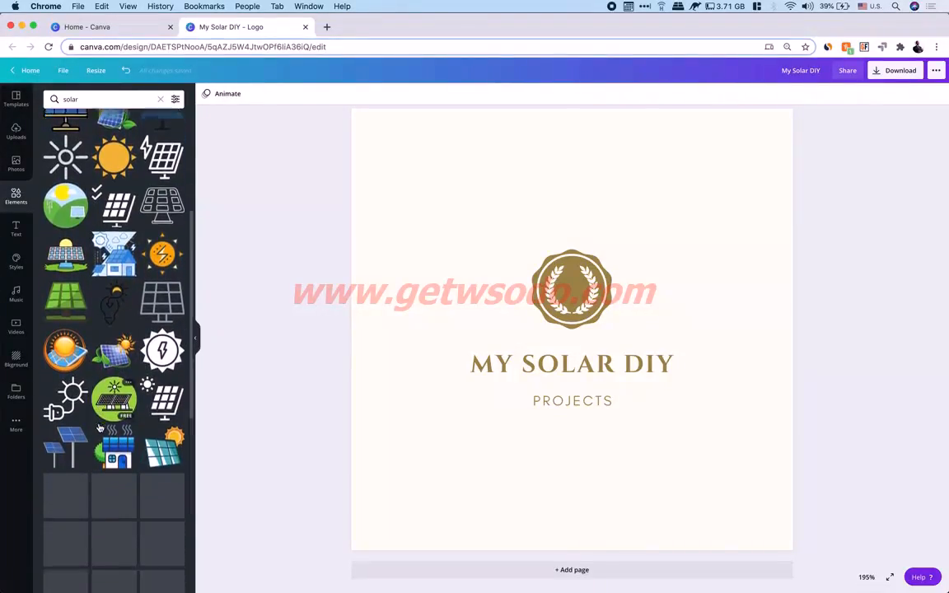
{"action": "scroll", "coordinate": [99, 428], "scroll_direction": "up", "scroll_amount": 1}
{"action": "scroll", "coordinate": [100, 428], "scroll_direction": "down", "scroll_amount": 1}
{"action": "scroll", "coordinate": [99, 427], "scroll_direction": "down", "scroll_amount": 3}
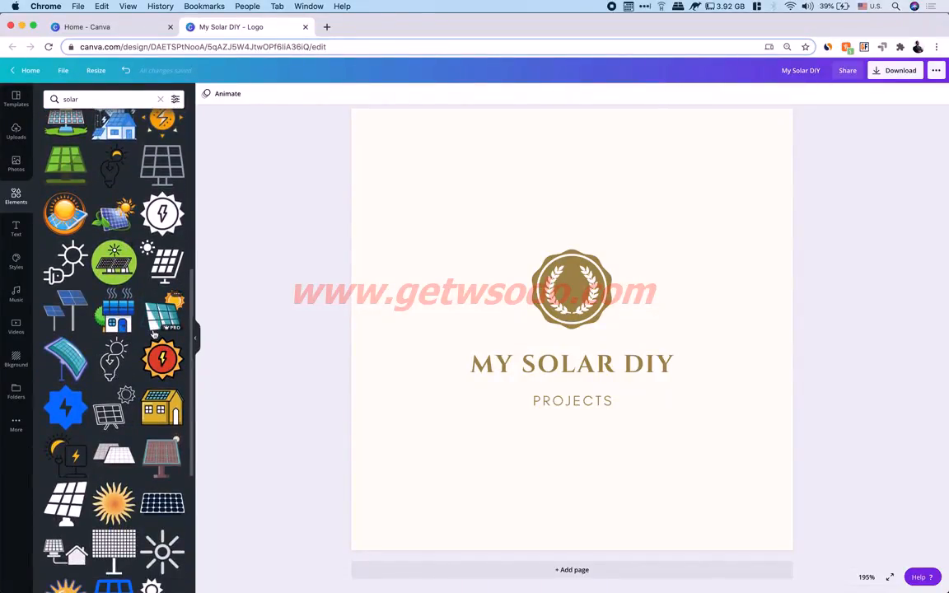
{"action": "scroll", "coordinate": [154, 334], "scroll_direction": "up", "scroll_amount": 2}
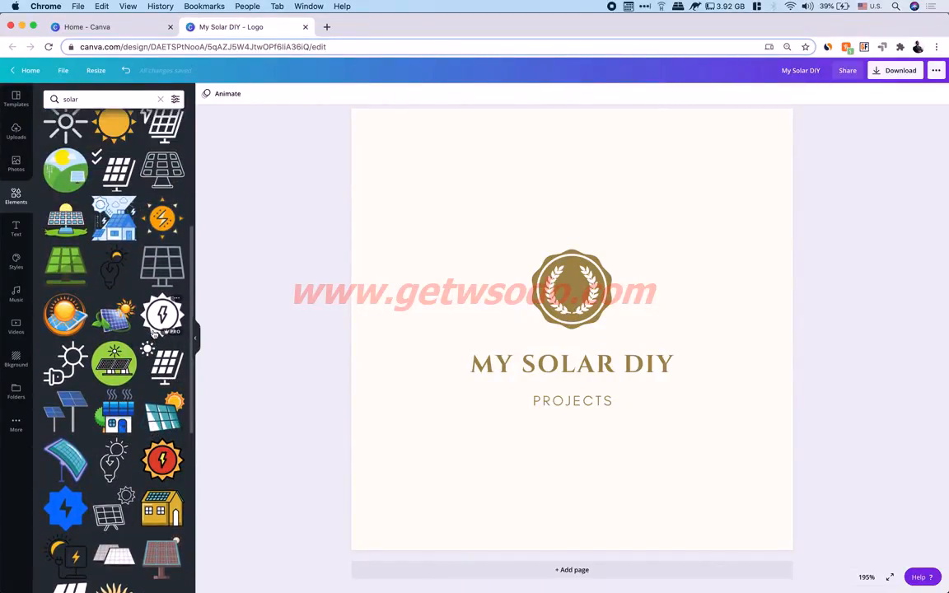
{"action": "scroll", "coordinate": [154, 334], "scroll_direction": "down", "scroll_amount": 5}
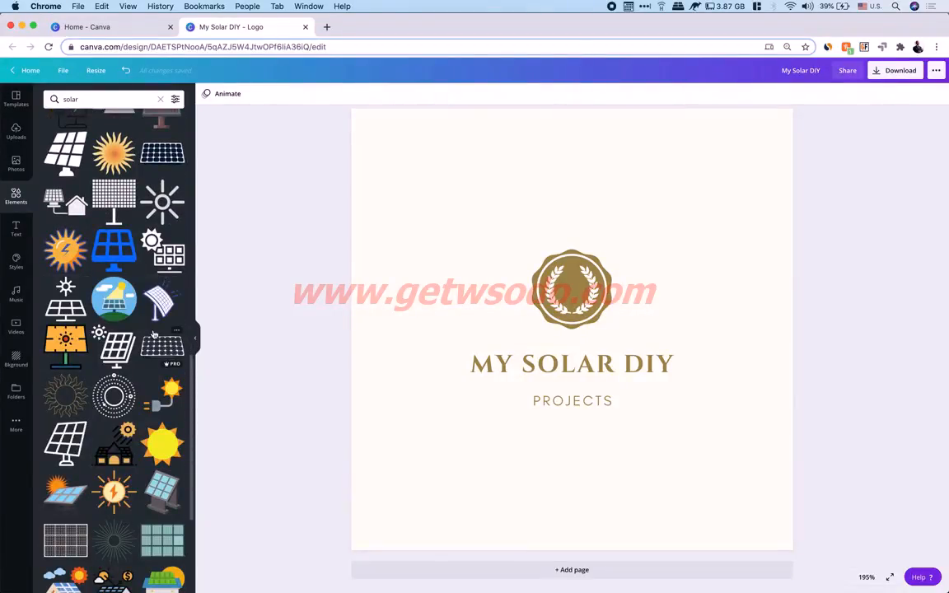
{"action": "scroll", "coordinate": [154, 334], "scroll_direction": "down", "scroll_amount": 5}
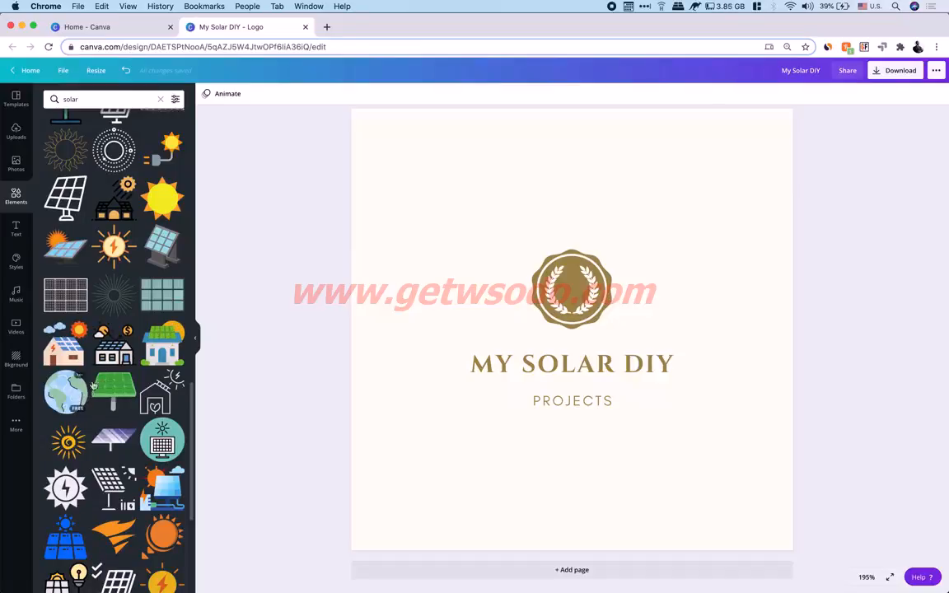
{"action": "scroll", "coordinate": [120, 340], "scroll_direction": "up", "scroll_amount": 15}
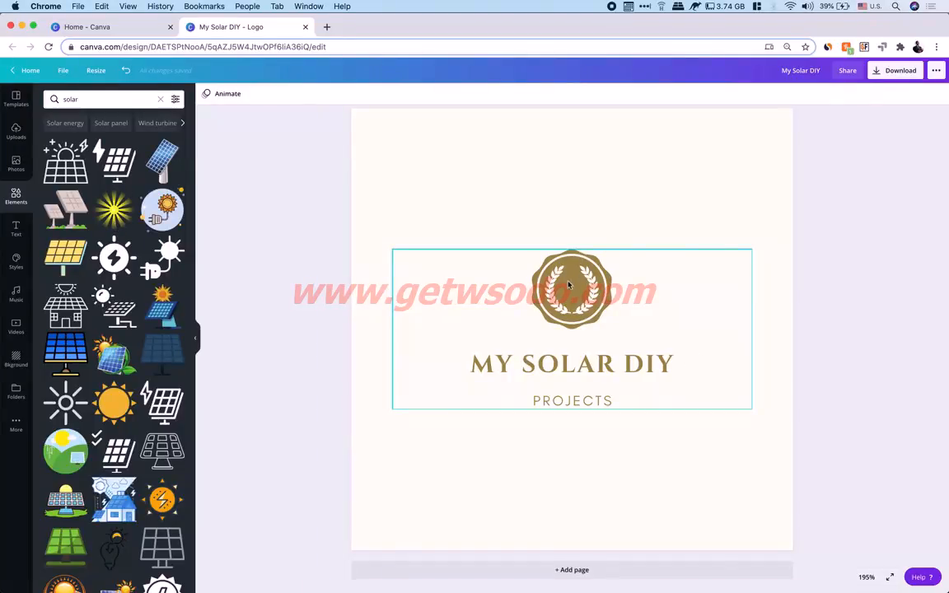
- Delete the laurel wreath and the gold badge behind it from the logo's emblem
{"action": "left_click", "coordinate": [638, 275]}
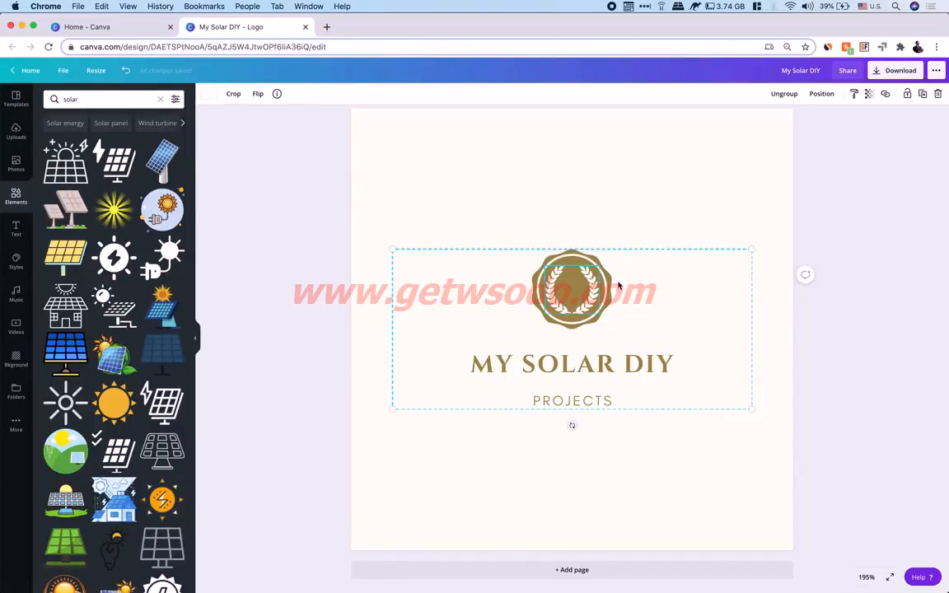
{"action": "left_click", "coordinate": [567, 285]}
{"action": "key", "text": "Delete"}
{"action": "left_click", "coordinate": [568, 285]}
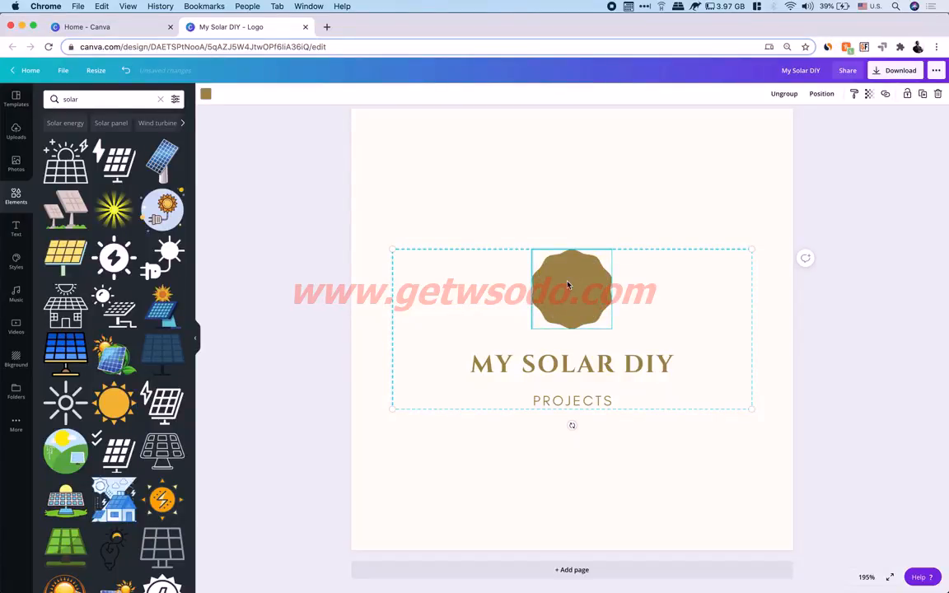
{"action": "key", "text": "Delete"}
{"action": "left_click", "coordinate": [648, 269]}
- Move the MY SOLAR DIY and PROJECTS text group up to the middle of the page, keeping it horizontally centered
{"action": "left_click_drag", "start_coordinate": [579, 360], "coordinate": [582, 336]}
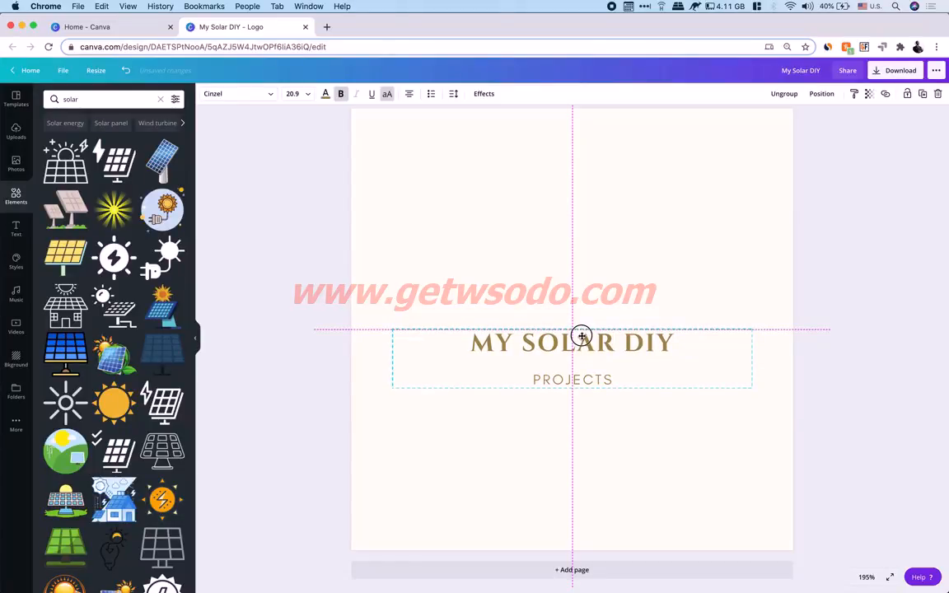
{"action": "left_click_drag", "start_coordinate": [582, 336], "coordinate": [582, 336]}
{"action": "left_click", "coordinate": [659, 298]}
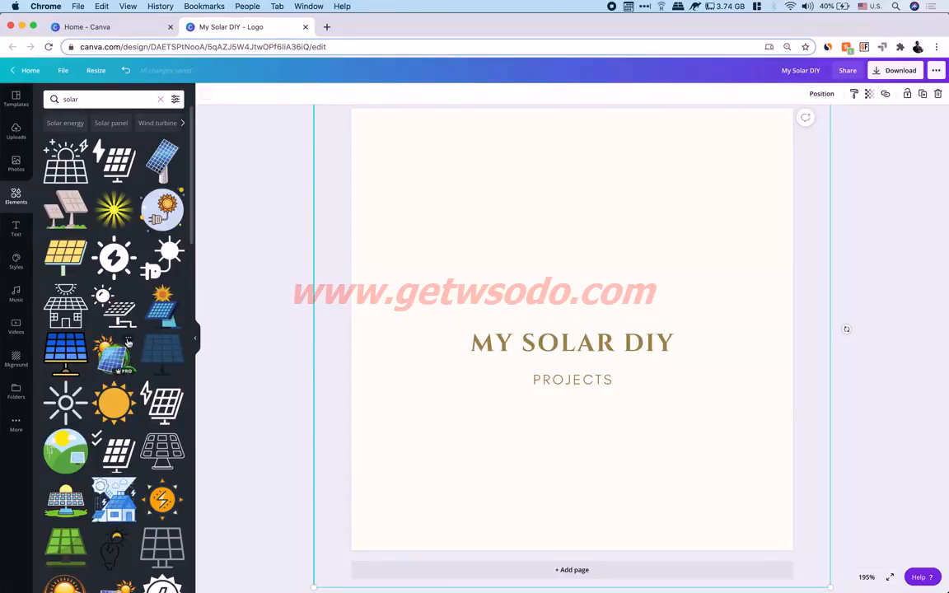
- Add the free graphic of a solar panel on grass with a rising sun to the logo
{"action": "scroll", "coordinate": [115, 305], "scroll_direction": "down", "scroll_amount": 3}
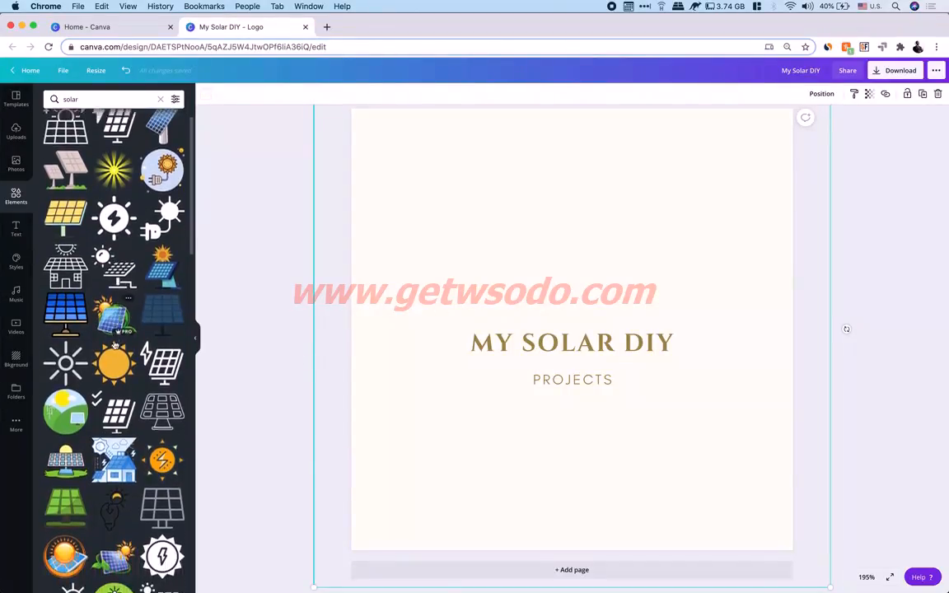
{"action": "scroll", "coordinate": [115, 344], "scroll_direction": "up", "scroll_amount": 2}
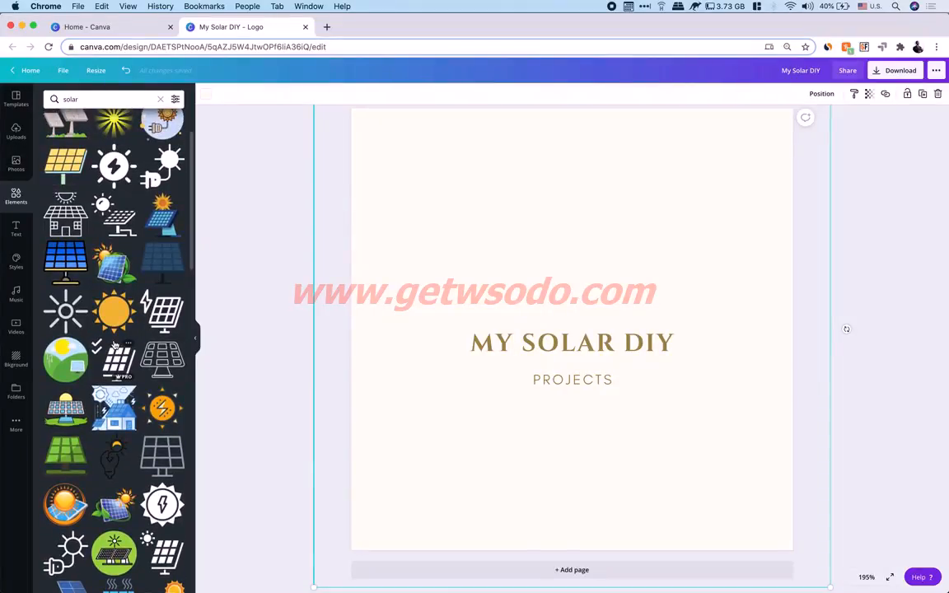
{"action": "left_click", "coordinate": [71, 466]}
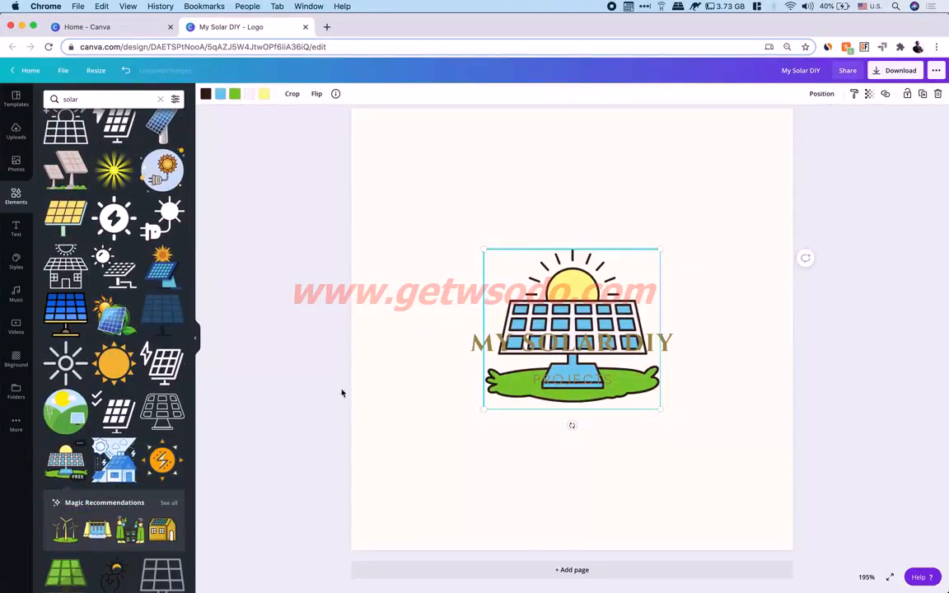
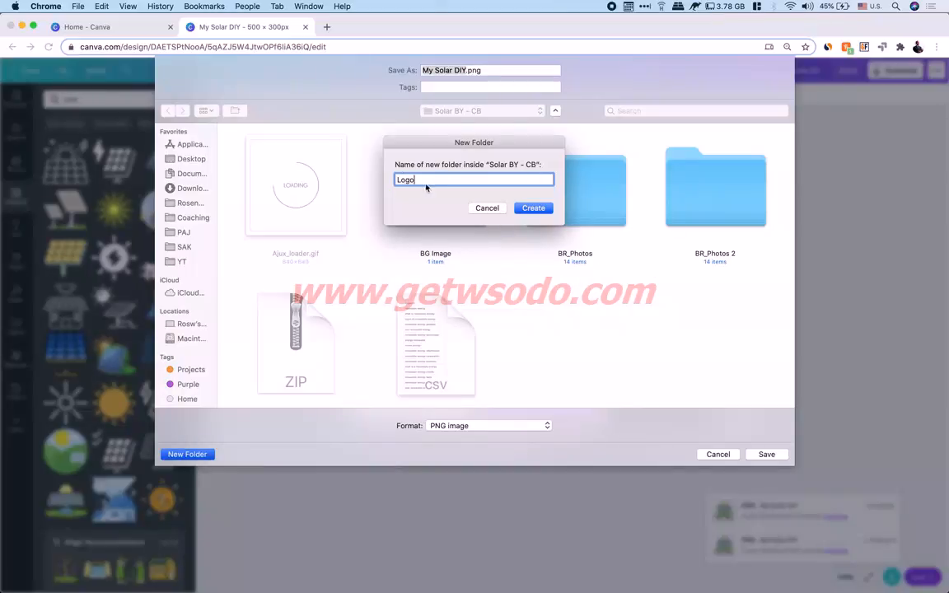
- Create the Logo folder inside Solar BY - CB and save the PNG there as My Solar DIY_logo.png
{"action": "left_click", "coordinate": [538, 209]}
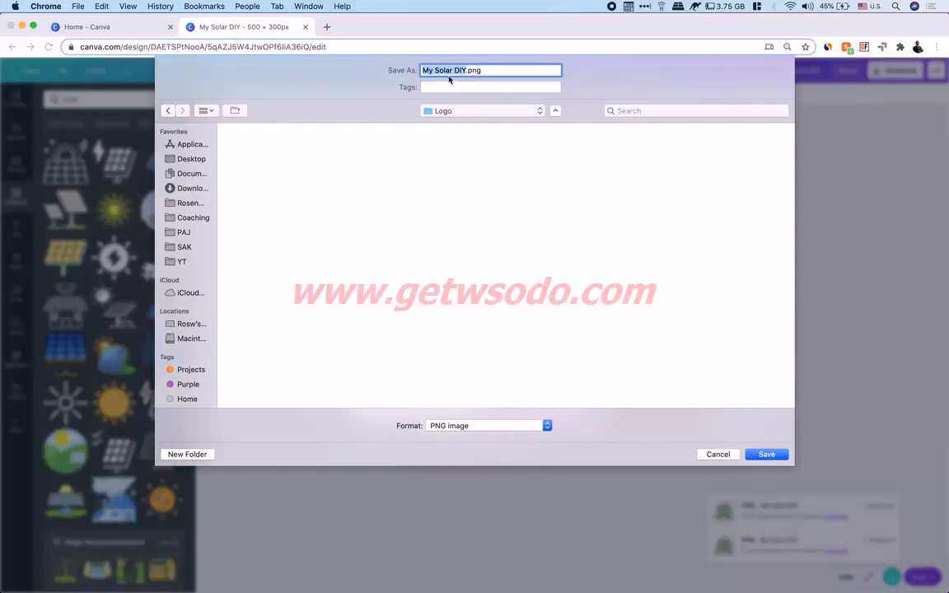
{"action": "key", "text": "super+a"}
{"action": "left_click", "coordinate": [433, 74]}
{"action": "left_click", "coordinate": [466, 71]}
{"action": "type", "text": "_"}
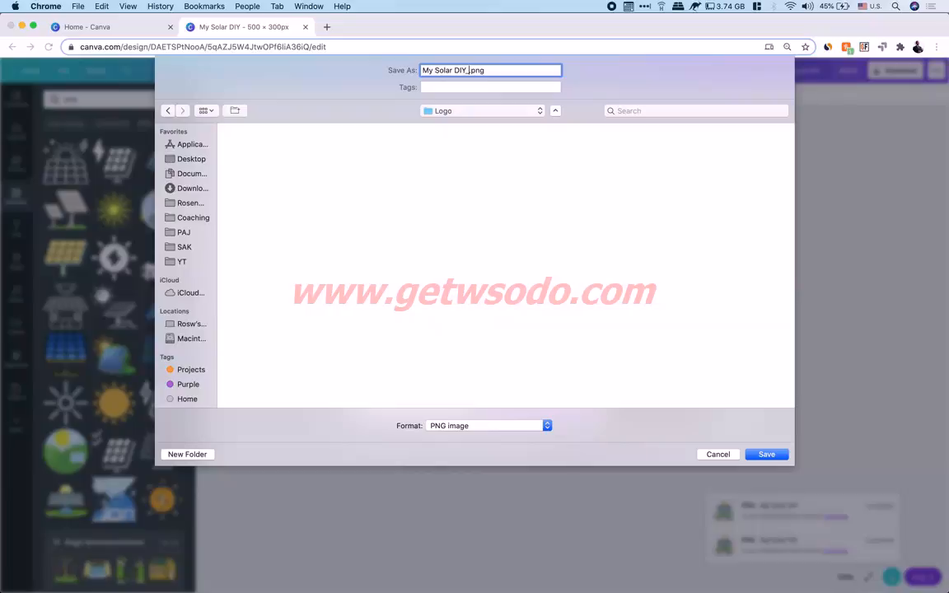
{"action": "type", "text": "logo"}
{"action": "left_click_drag", "start_coordinate": [422, 70], "coordinate": [484, 71]}
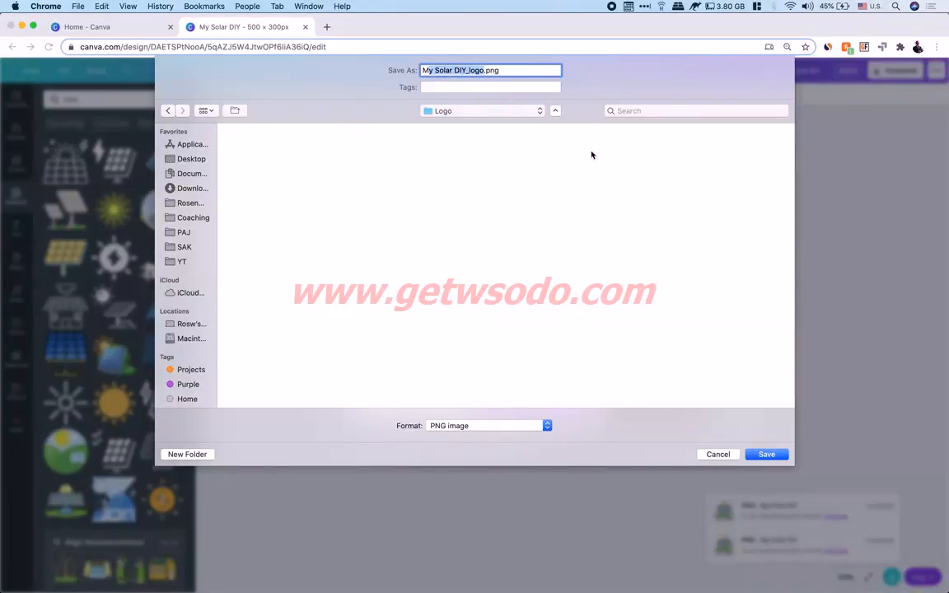
{"action": "left_click", "coordinate": [462, 71]}
{"action": "left_click_drag", "start_coordinate": [422, 70], "coordinate": [484, 70]}
{"action": "left_click", "coordinate": [475, 70]}
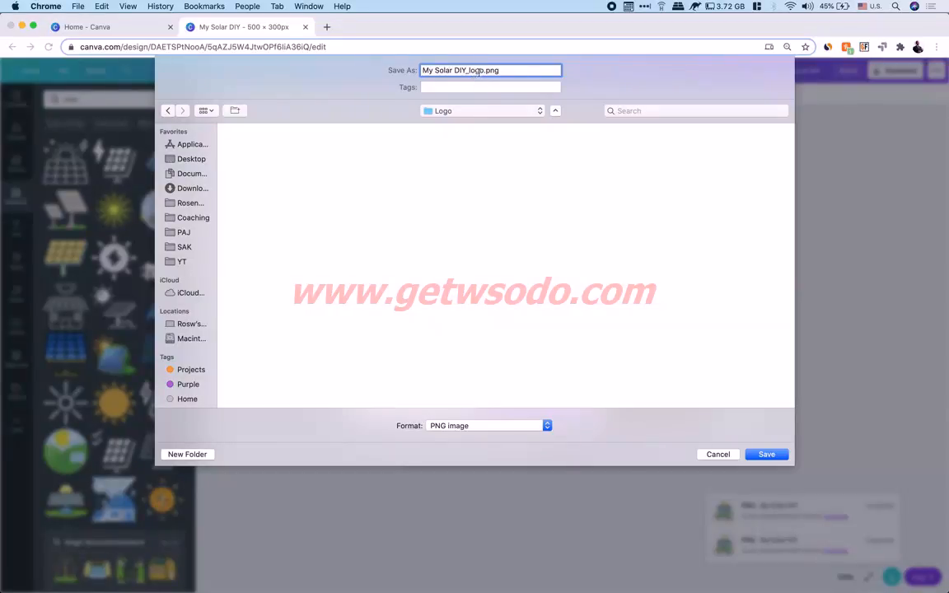
{"action": "left_click_drag", "start_coordinate": [423, 71], "coordinate": [470, 71]}
{"action": "left_click", "coordinate": [765, 454]}
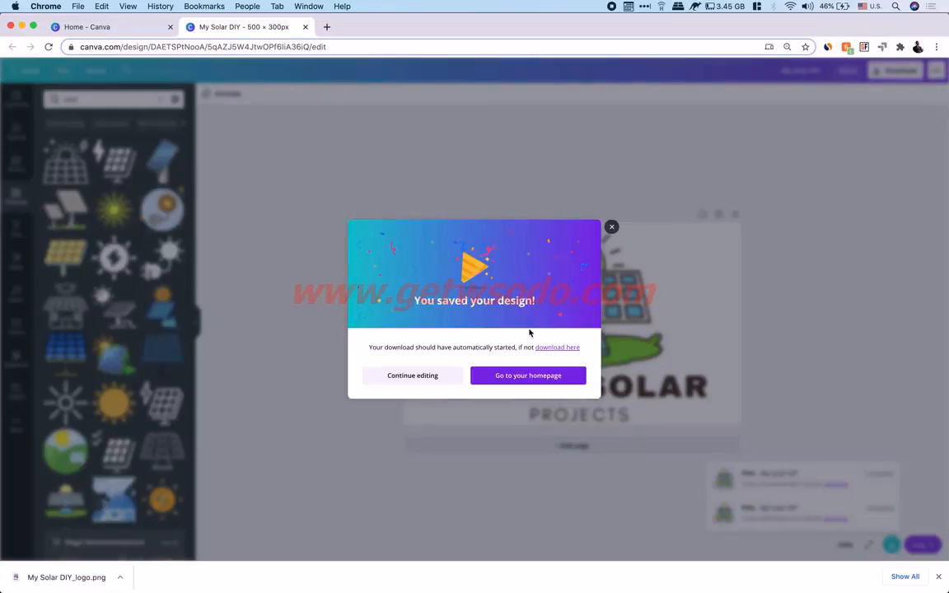
- Switch to systeme.io and open the Solar DIY - CB - BY funnel, logging in with the prefilled account credentials
{"action": "key", "text": "ctrl+Down"}
{"action": "left_click", "coordinate": [645, 310]}
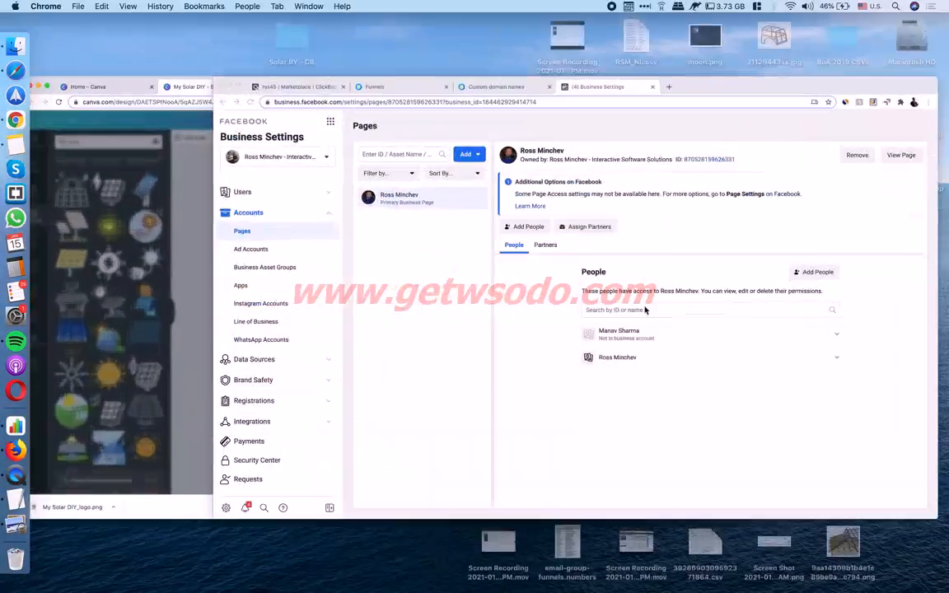
{"action": "left_click", "coordinate": [255, 28]}
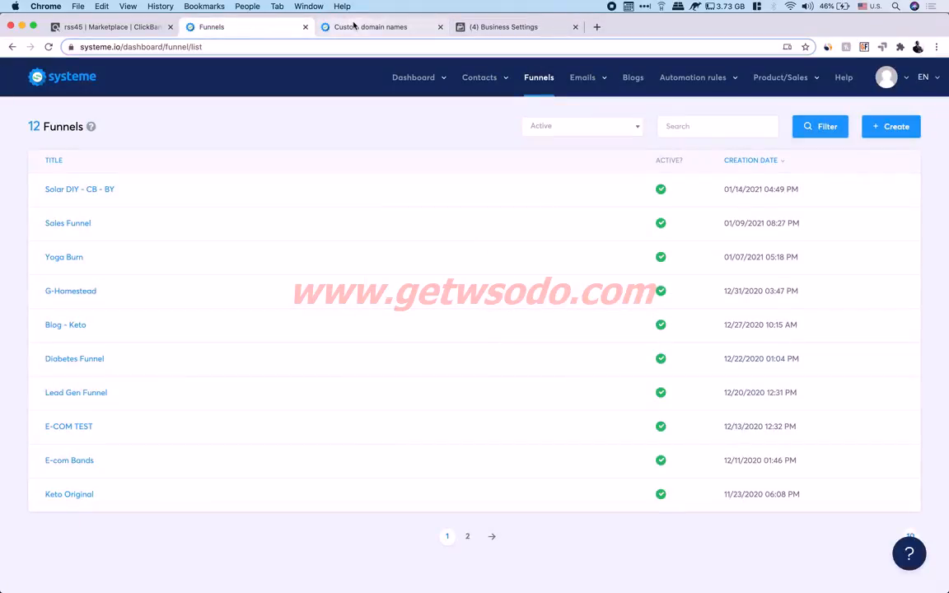
{"action": "left_click", "coordinate": [71, 192]}
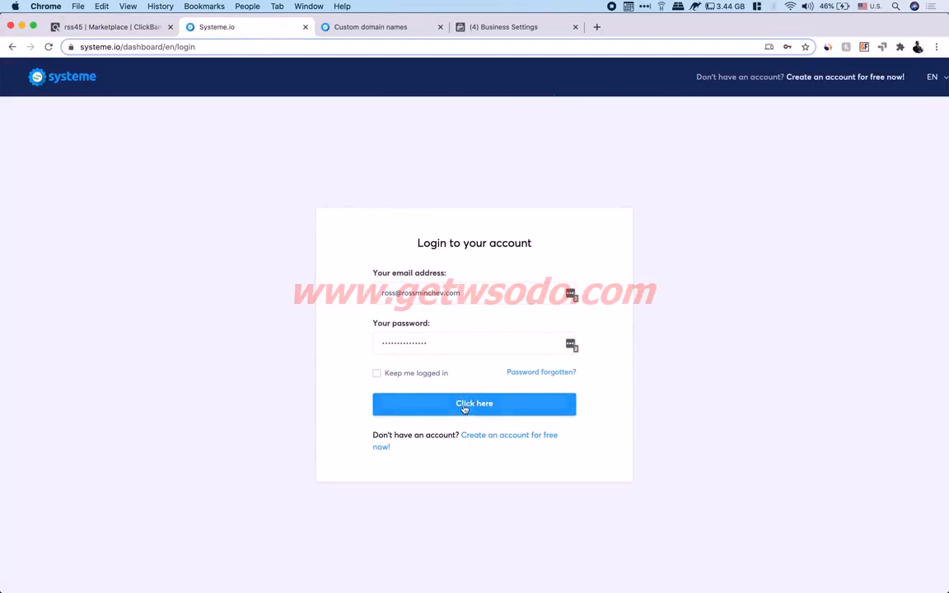
{"action": "left_click", "coordinate": [465, 408]}
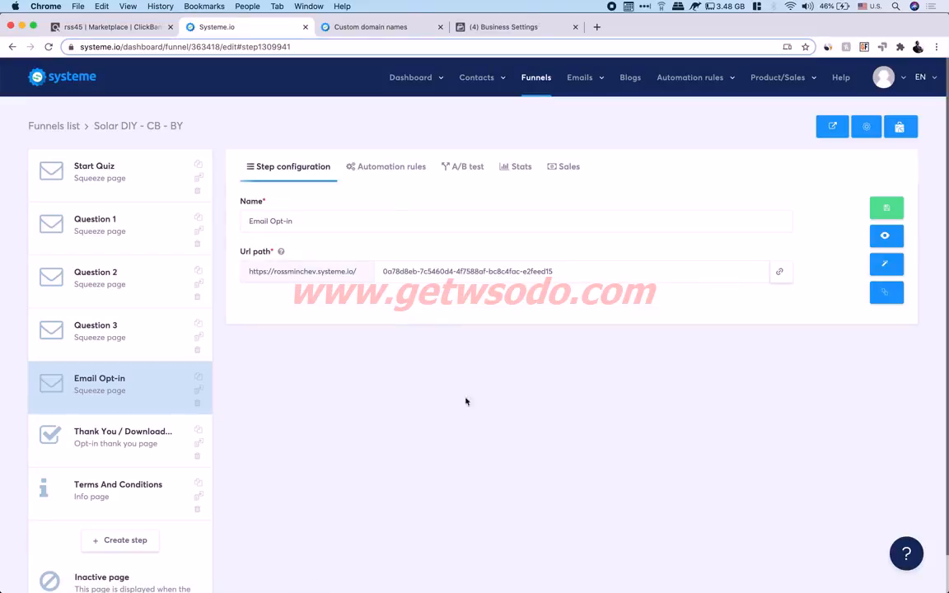
- Open the funnel's Start Quiz page in the page editor and clear the lotus picture from its header image
{"action": "left_click", "coordinate": [150, 178]}
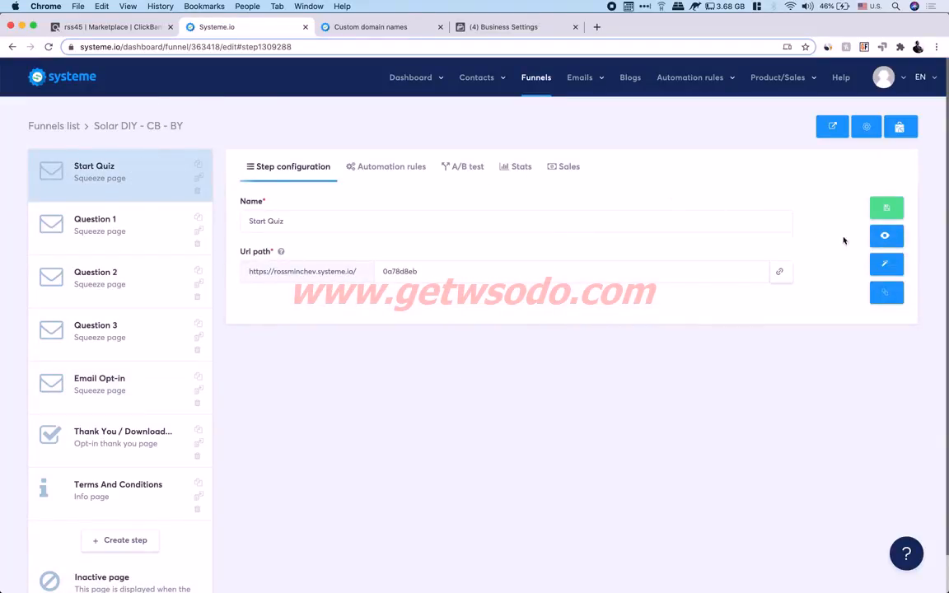
{"action": "left_click", "coordinate": [886, 265]}
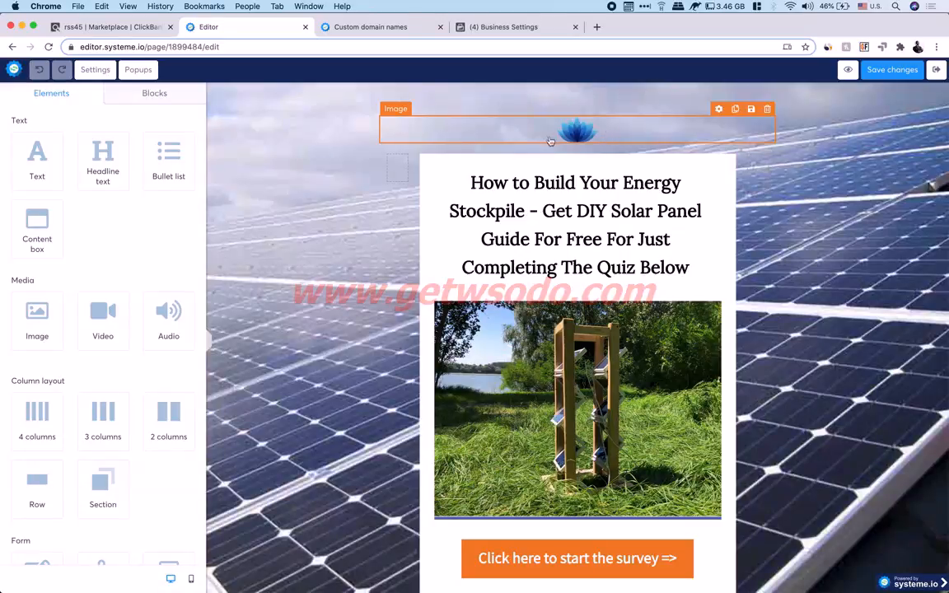
{"action": "left_click", "coordinate": [586, 130]}
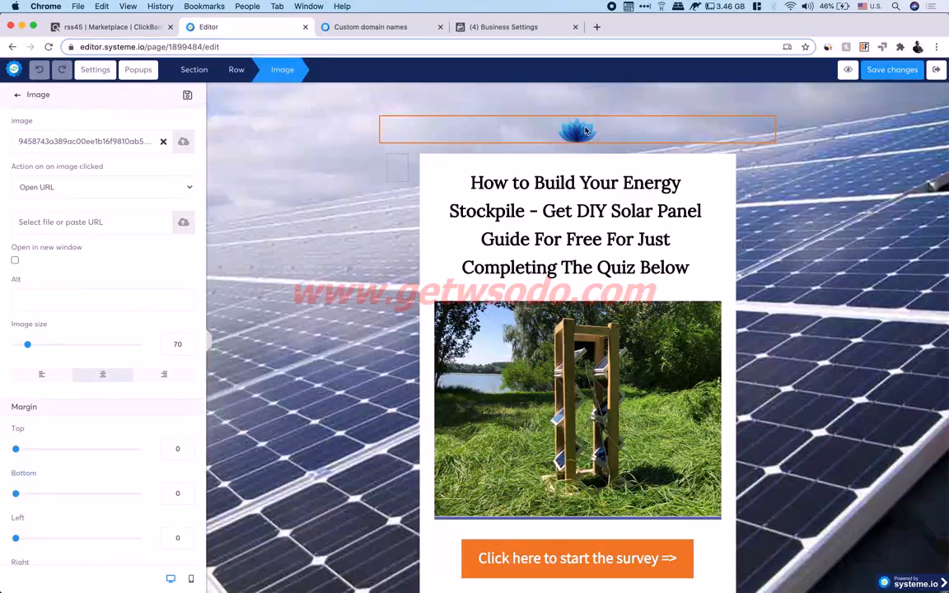
{"action": "left_click", "coordinate": [164, 143]}
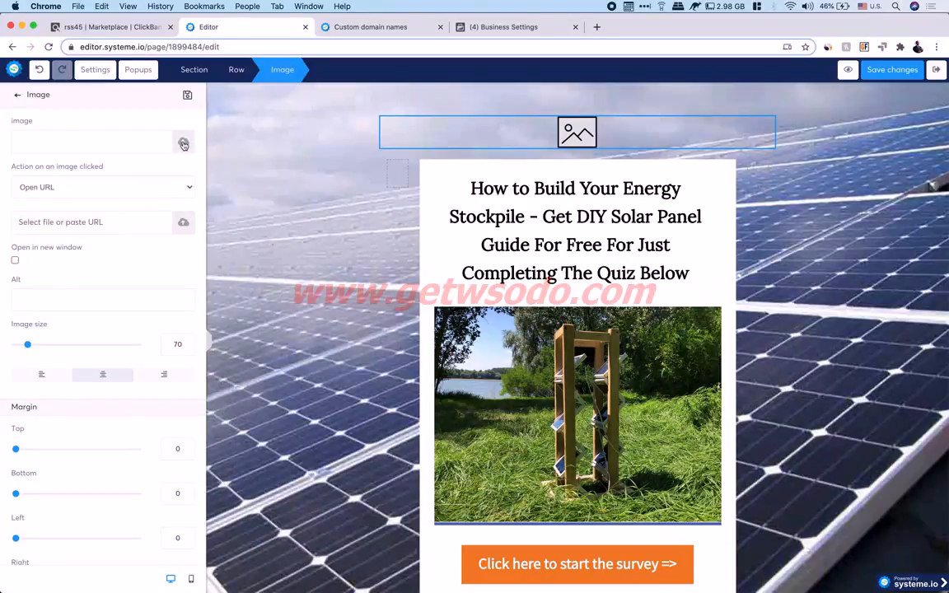
- Upload My Solar DIY_logo.png from the Logo folder inside Solar BY - CB for the header image
{"action": "left_click", "coordinate": [184, 145]}
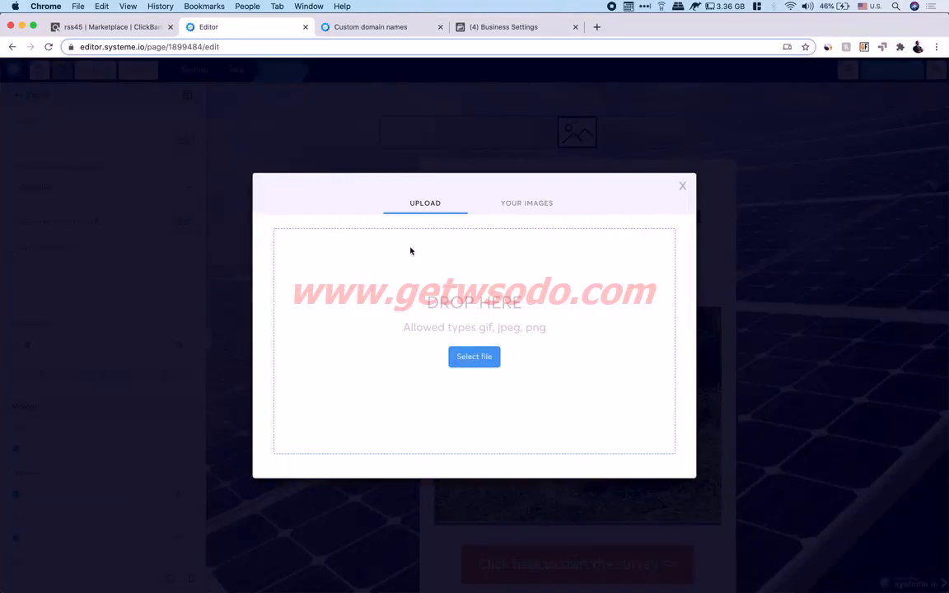
{"action": "left_click", "coordinate": [474, 357]}
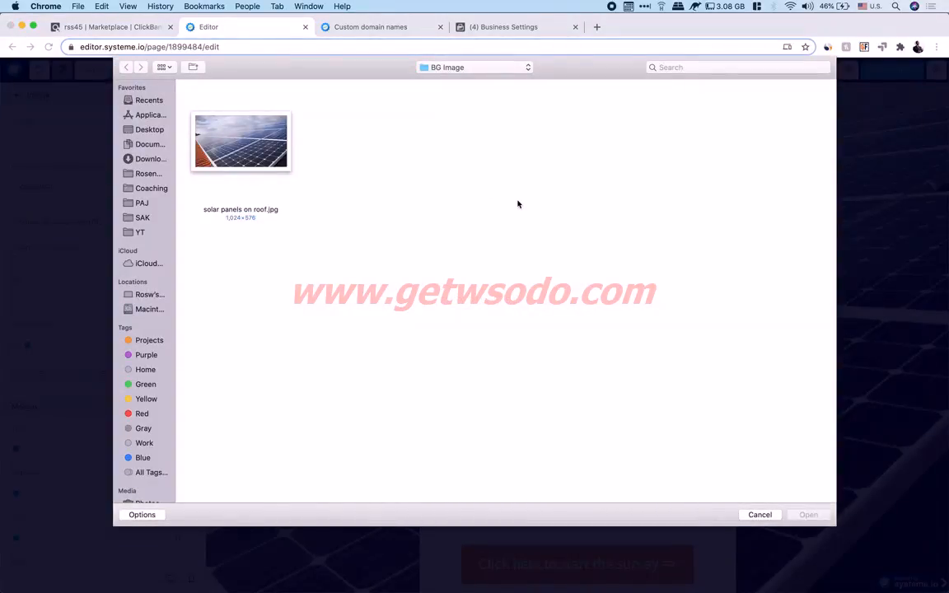
{"action": "key", "text": "super+Up"}
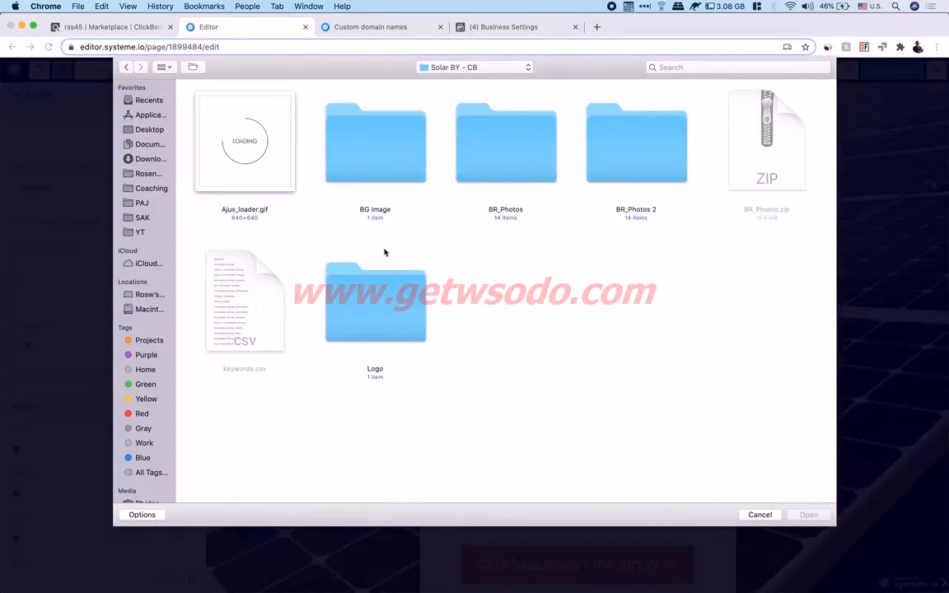
{"action": "double_click", "coordinate": [404, 325]}
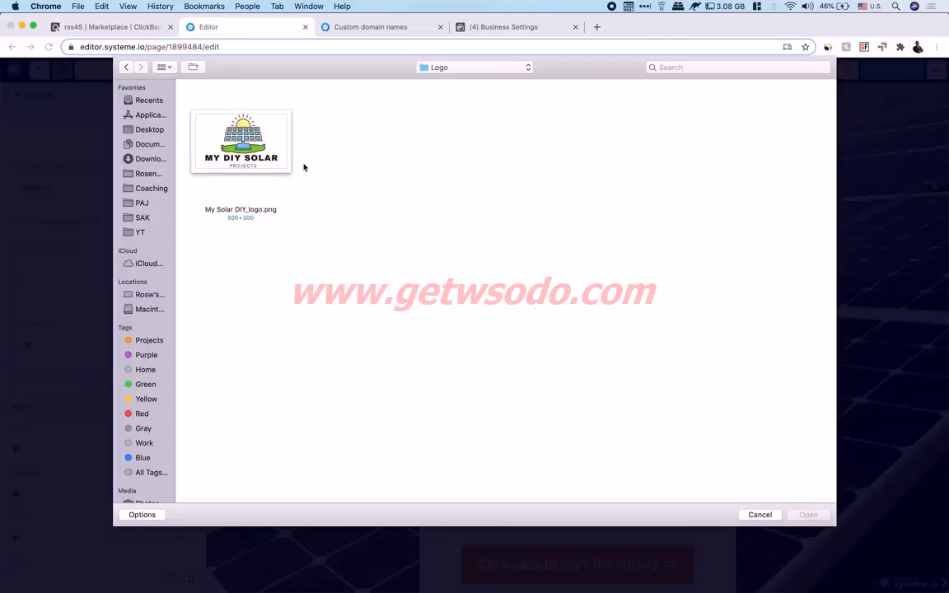
{"action": "left_click", "coordinate": [247, 142]}
{"action": "left_click", "coordinate": [809, 515]}
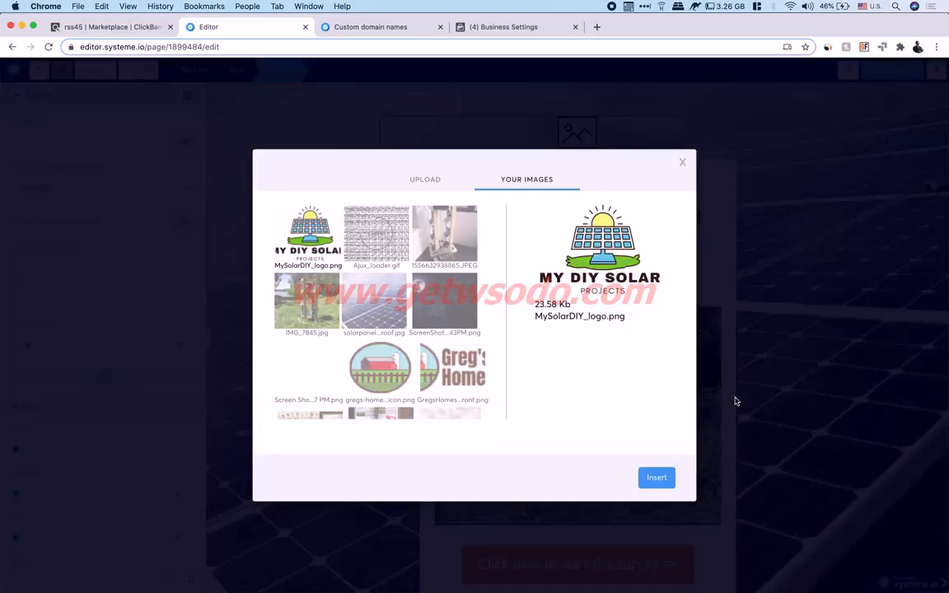
- Insert the uploaded logo as the header image and set its image size to 132
{"action": "left_click", "coordinate": [659, 476]}
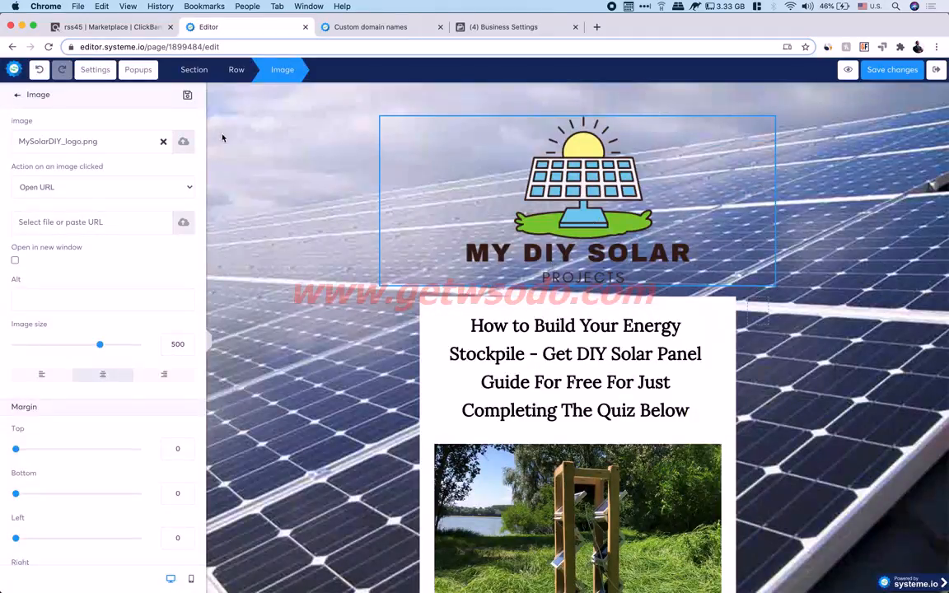
{"action": "left_click_drag", "start_coordinate": [97, 343], "coordinate": [38, 334]}
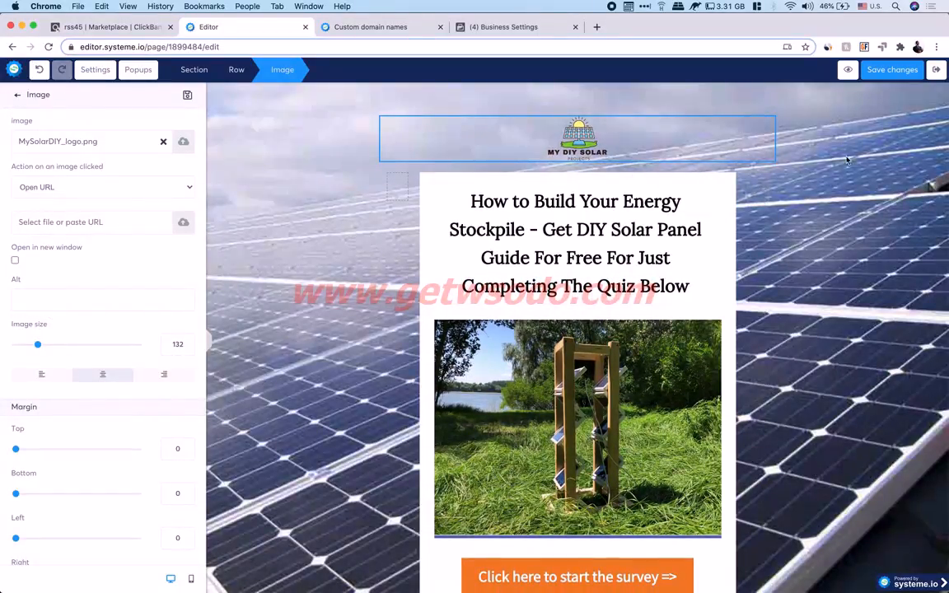
{"action": "left_click", "coordinate": [759, 144]}
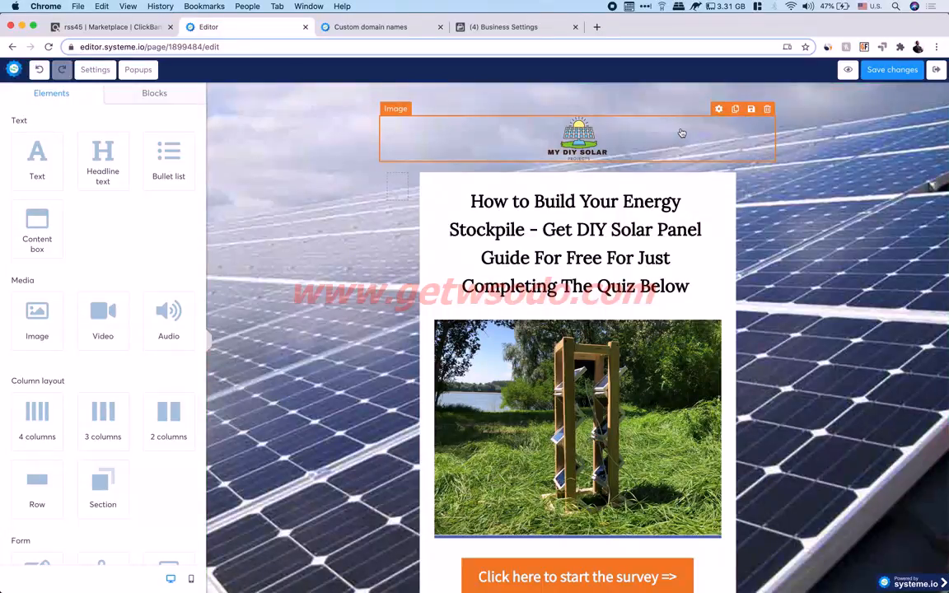
- Set the background color of the logo's header row to white (FFFFFF)
{"action": "left_click", "coordinate": [780, 140]}
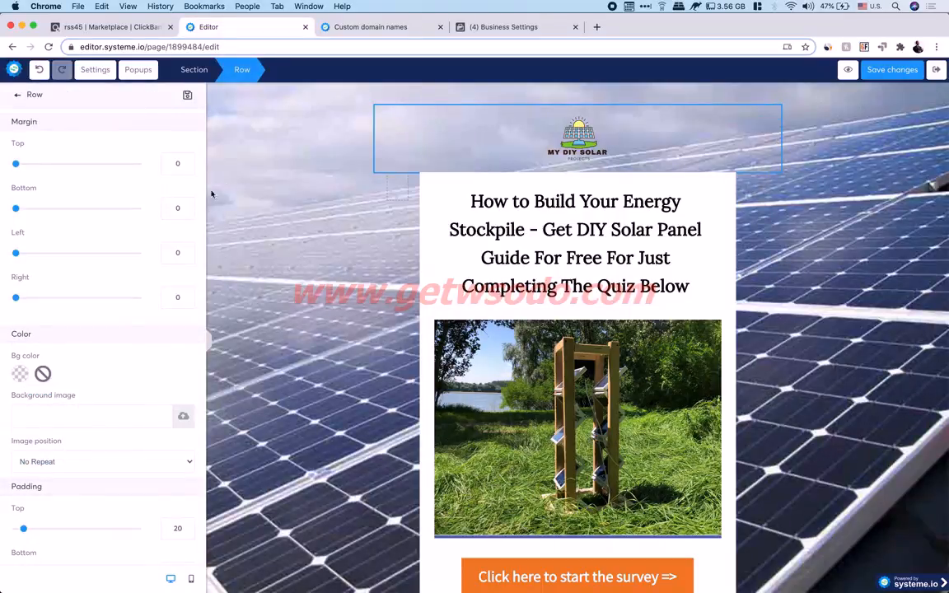
{"action": "left_click", "coordinate": [20, 375]}
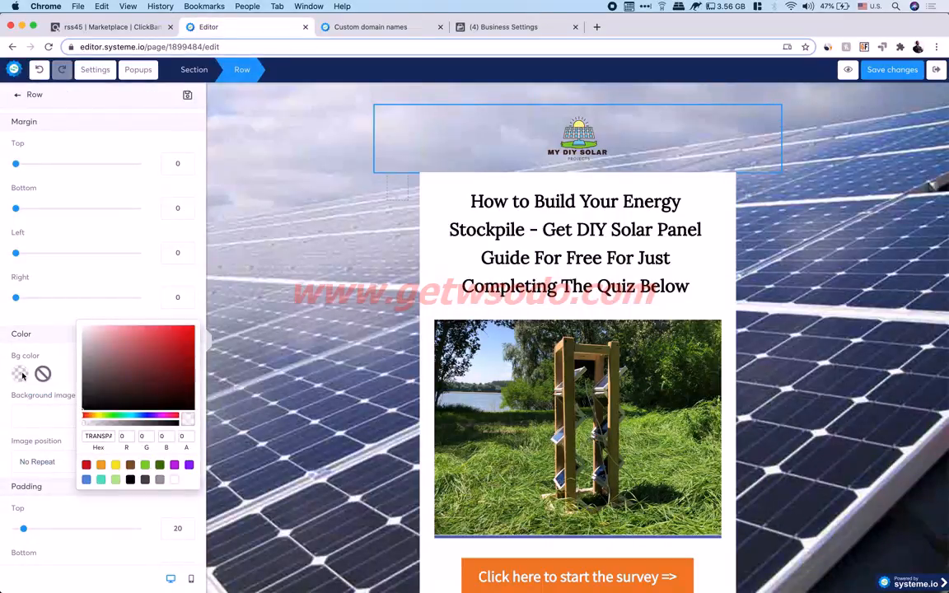
{"action": "left_click", "coordinate": [173, 479]}
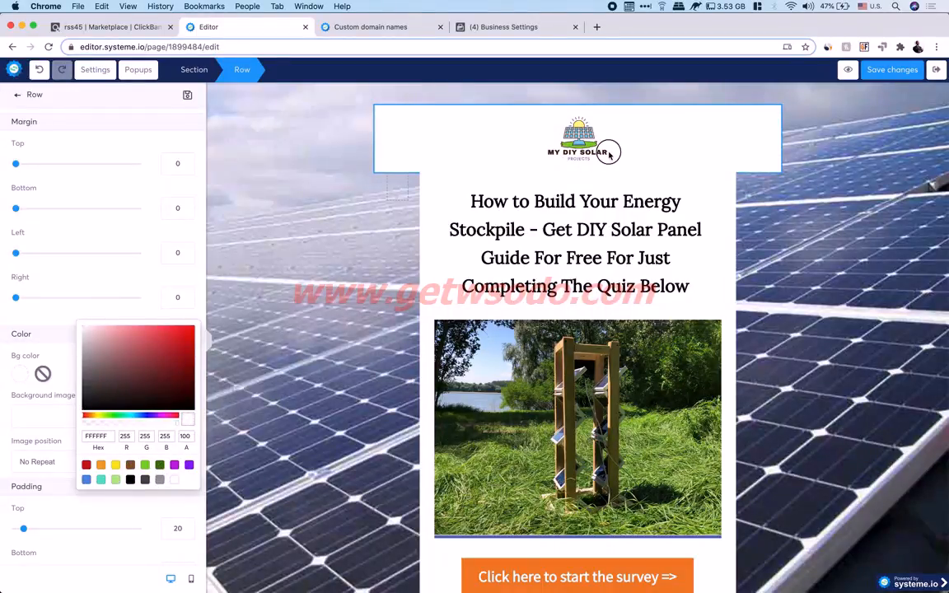
{"action": "left_click", "coordinate": [857, 204]}
{"action": "left_click", "coordinate": [857, 205]}
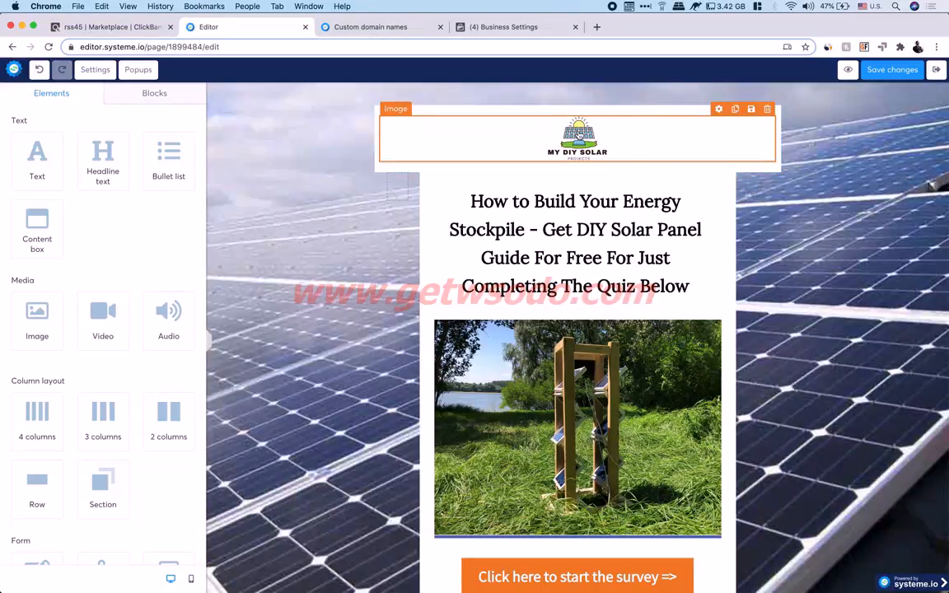
- Move the header logo into the content box above the headline and delete the emptied header row
{"action": "left_click_drag", "start_coordinate": [580, 130], "coordinate": [576, 224]}
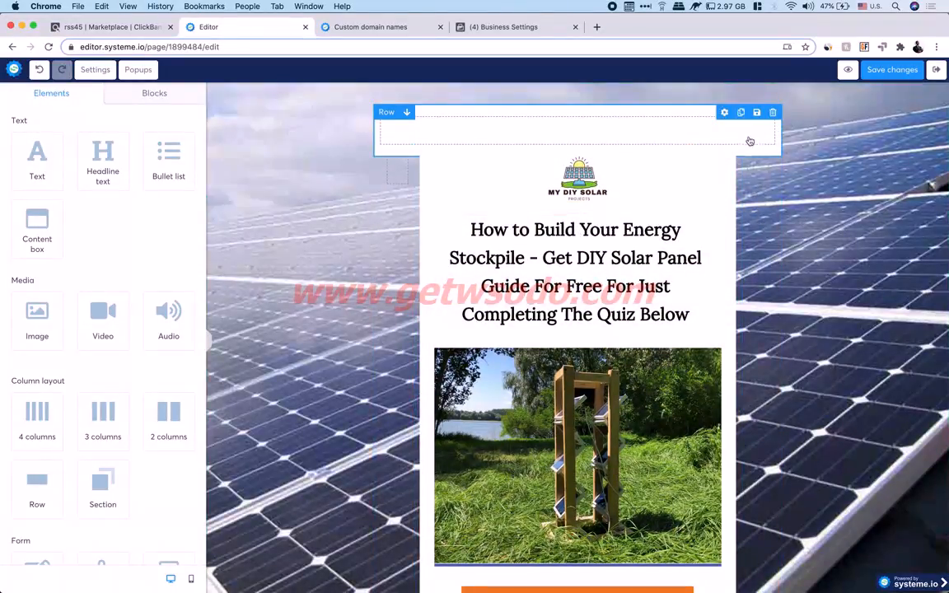
{"action": "left_click", "coordinate": [773, 112]}
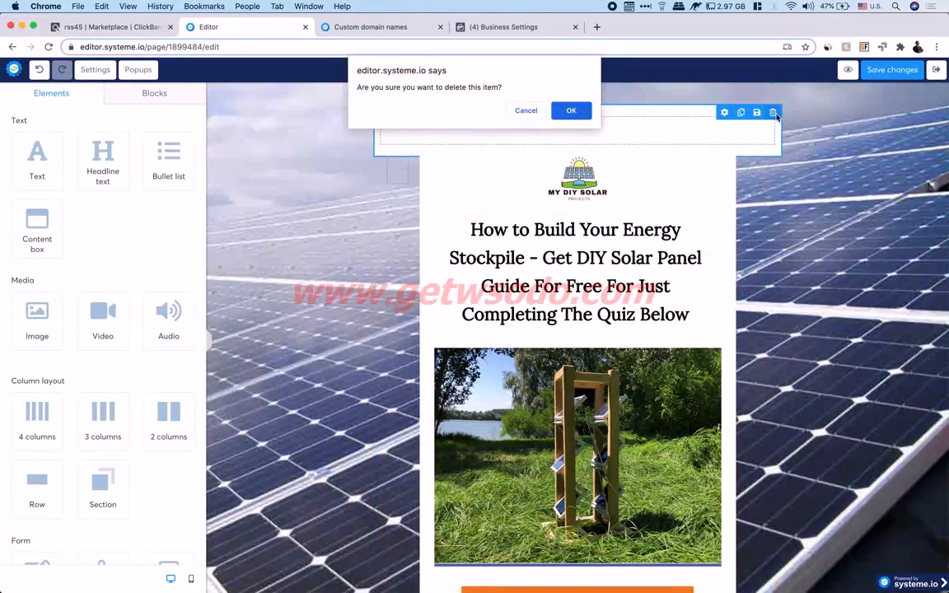
{"action": "left_click", "coordinate": [582, 111]}
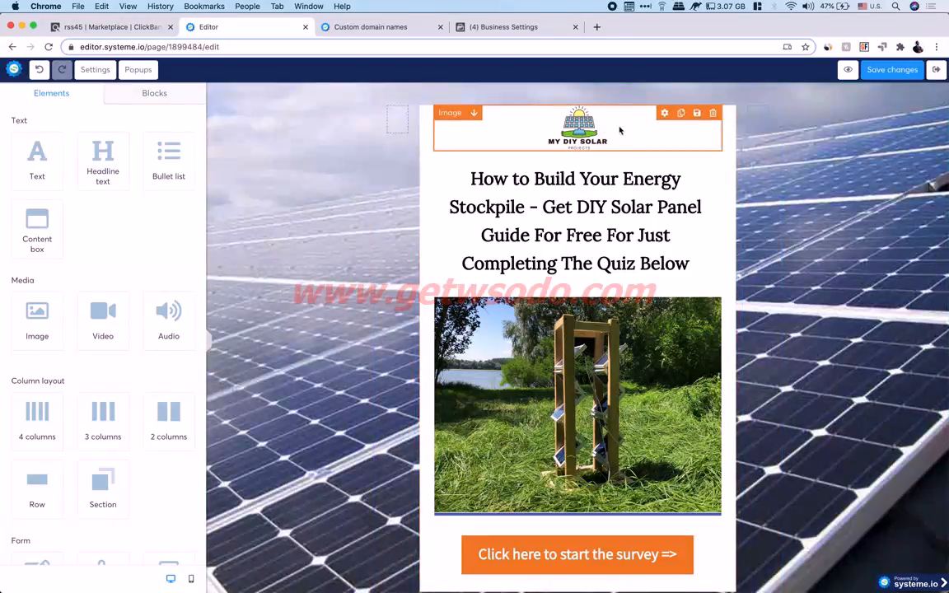
- Set the top margin of the logo image above the headline to 10
{"action": "left_click", "coordinate": [663, 113]}
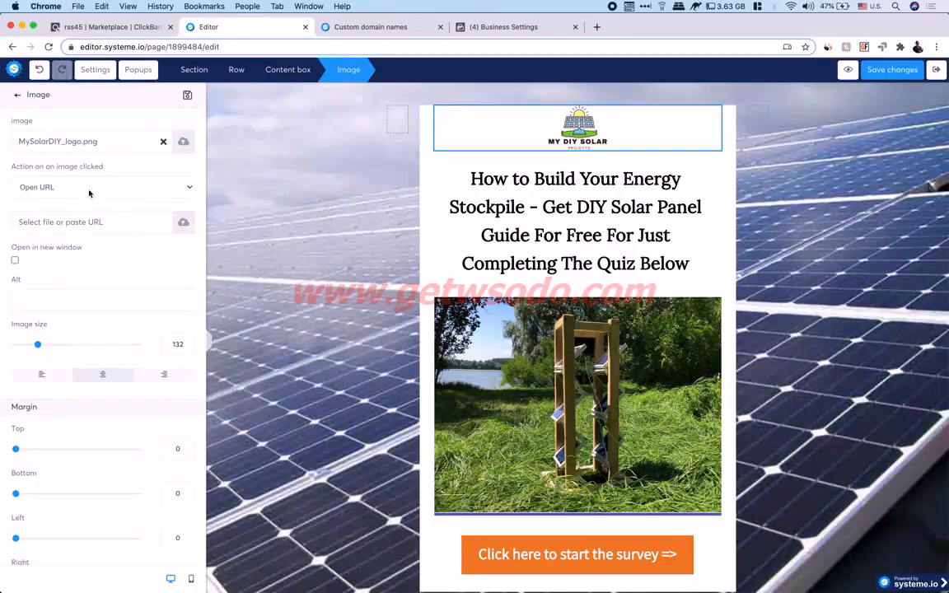
{"action": "scroll", "coordinate": [96, 316], "scroll_direction": "down", "scroll_amount": 3}
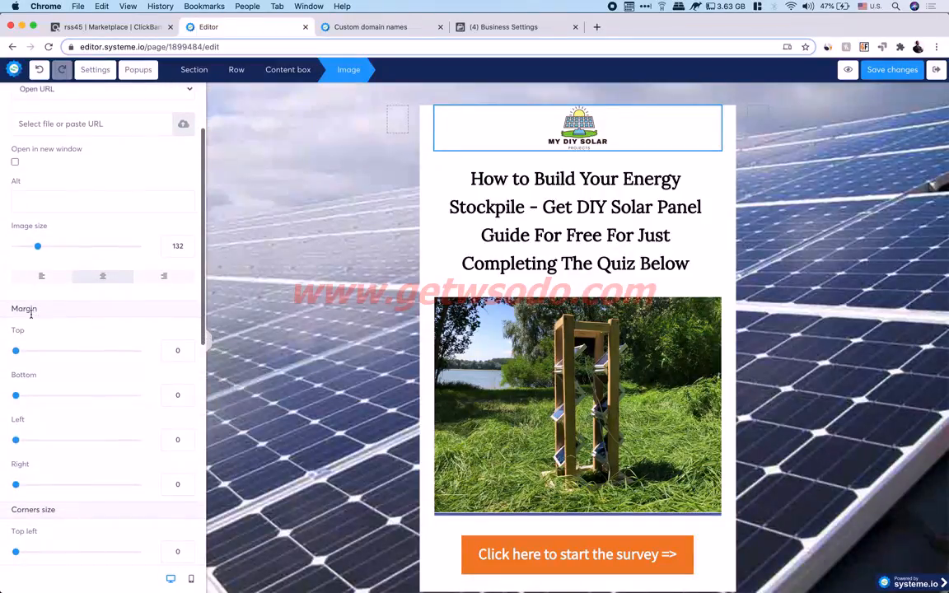
{"action": "mouse_move", "coordinate": [16, 351]}
{"action": "left_mouse_down"}
{"action": "mouse_move", "coordinate": [75, 349]}
{"action": "mouse_move", "coordinate": [22, 353]}
{"action": "left_mouse_up"}
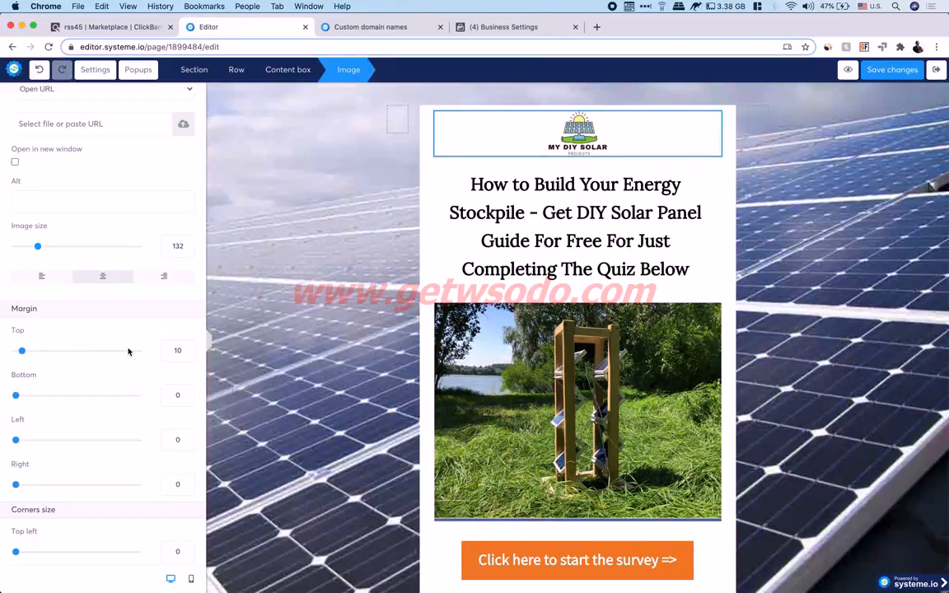
{"action": "left_click", "coordinate": [785, 194]}
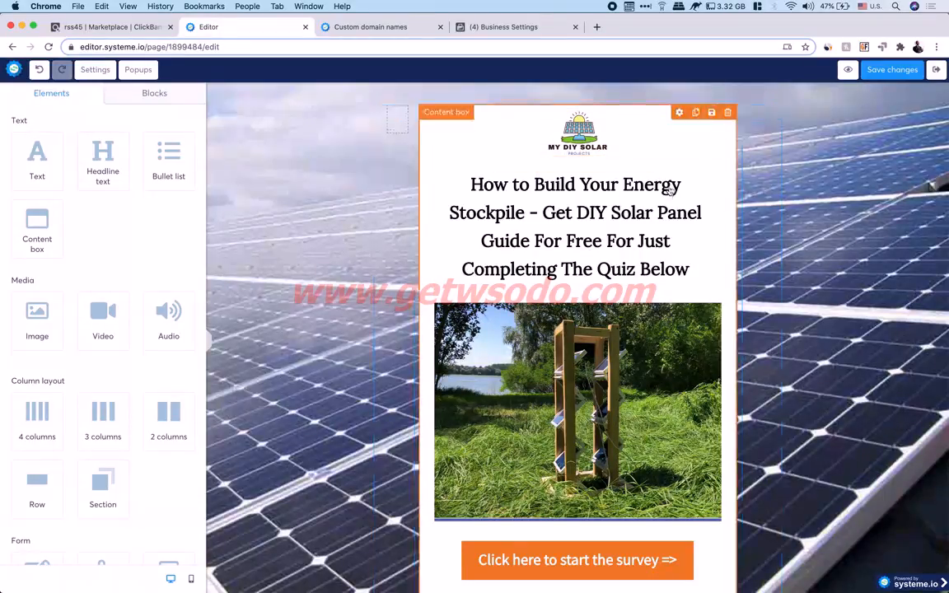
- Insert a horizontal line between the logo and the headline
{"action": "scroll", "coordinate": [576, 247], "scroll_direction": "down", "scroll_amount": 5}
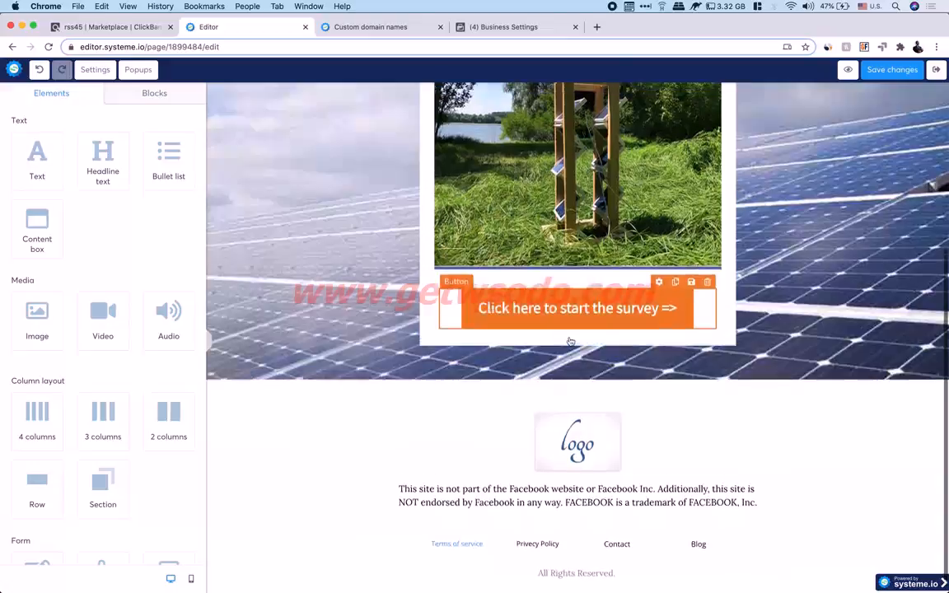
{"action": "scroll", "coordinate": [569, 341], "scroll_direction": "up", "scroll_amount": 5}
{"action": "scroll", "coordinate": [56, 449], "scroll_direction": "down", "scroll_amount": 5}
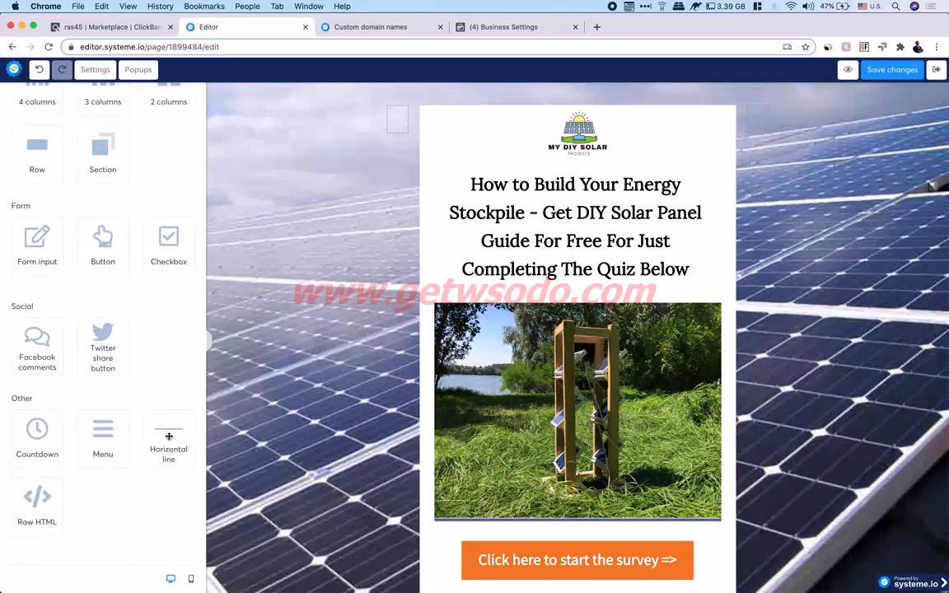
{"action": "left_click_drag", "start_coordinate": [168, 439], "coordinate": [594, 153]}
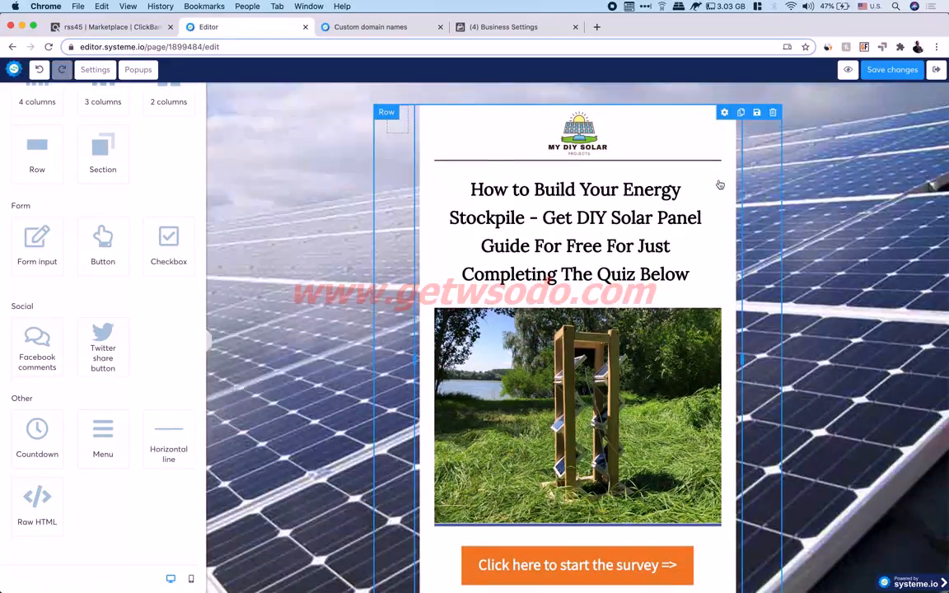
- Lower the opacity of the 444444 color on the horizontal line below the logo until it is a faint gray
{"action": "left_click", "coordinate": [650, 161]}
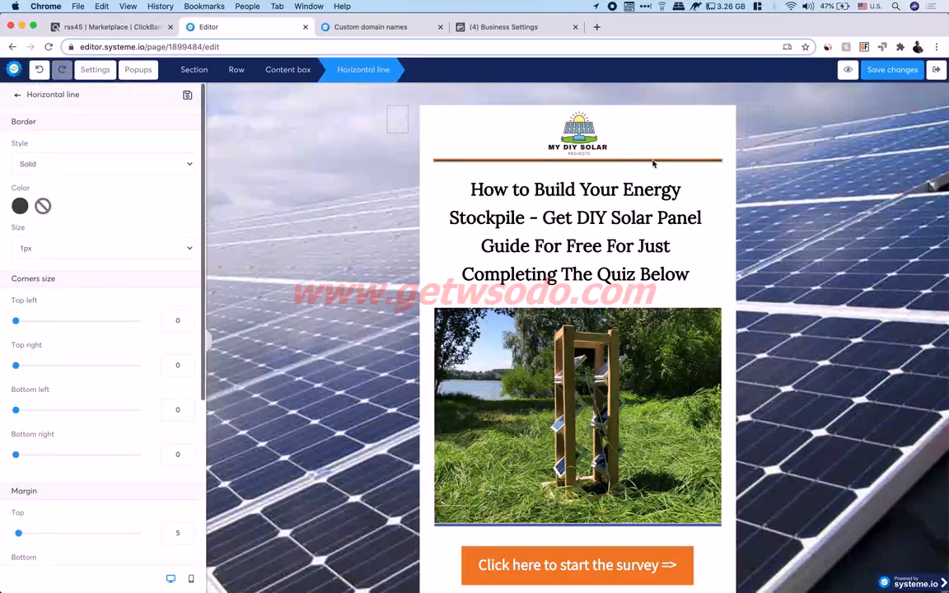
{"action": "left_click", "coordinate": [20, 207]}
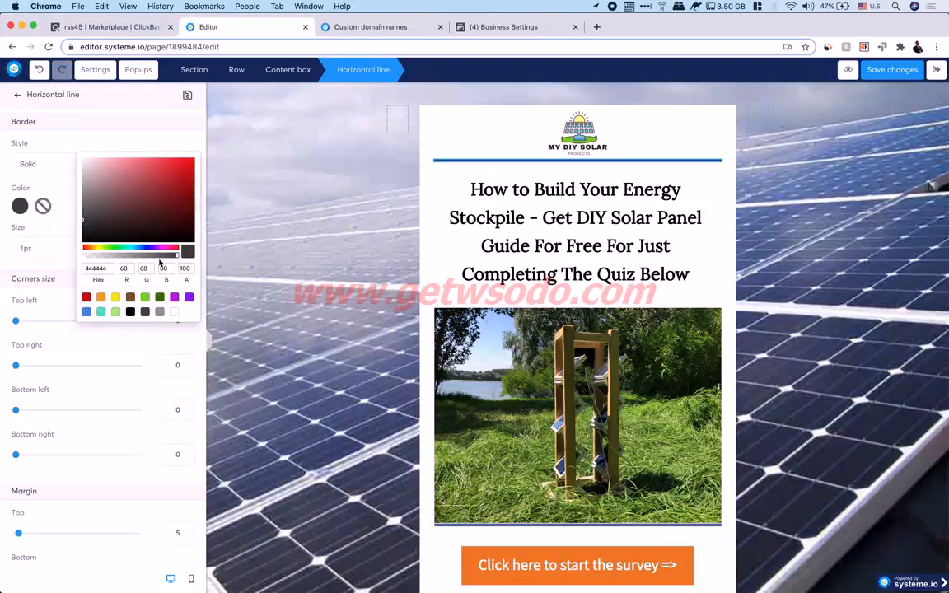
{"action": "scroll", "coordinate": [161, 262], "scroll_direction": "up", "scroll_amount": 3}
{"action": "left_click_drag", "start_coordinate": [184, 257], "coordinate": [98, 258]}
{"action": "left_click", "coordinate": [623, 137]}
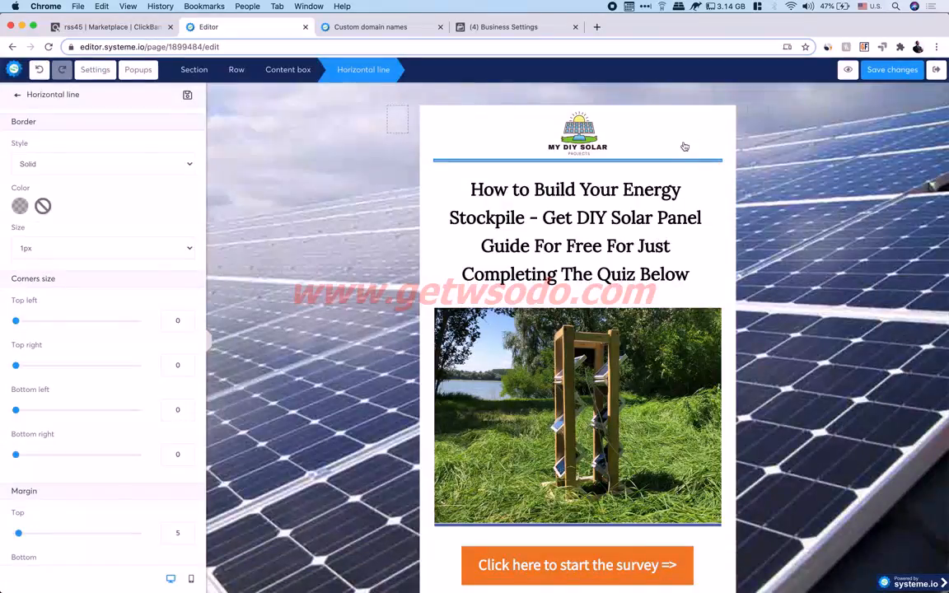
{"action": "left_click", "coordinate": [685, 147]}
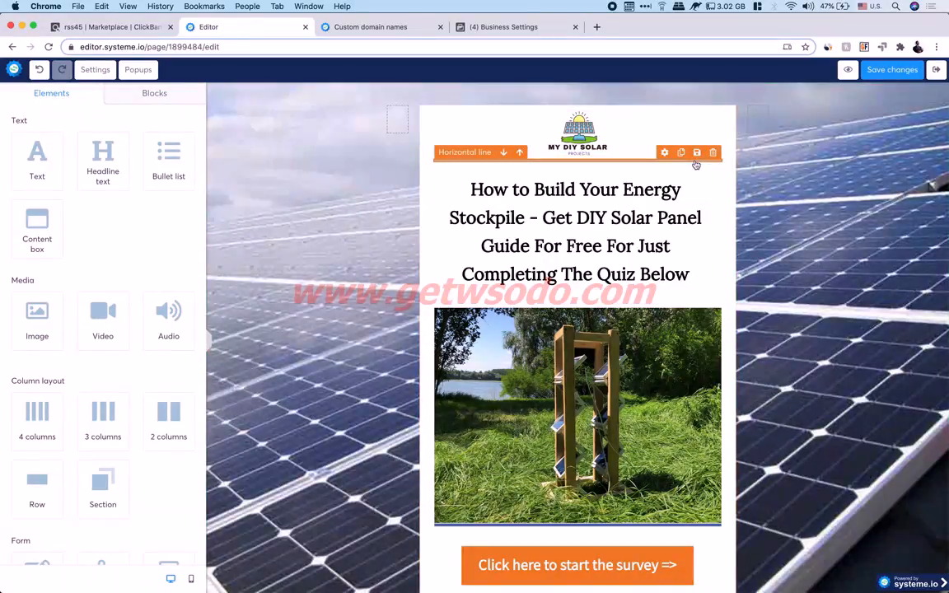
{"action": "left_click", "coordinate": [624, 159]}
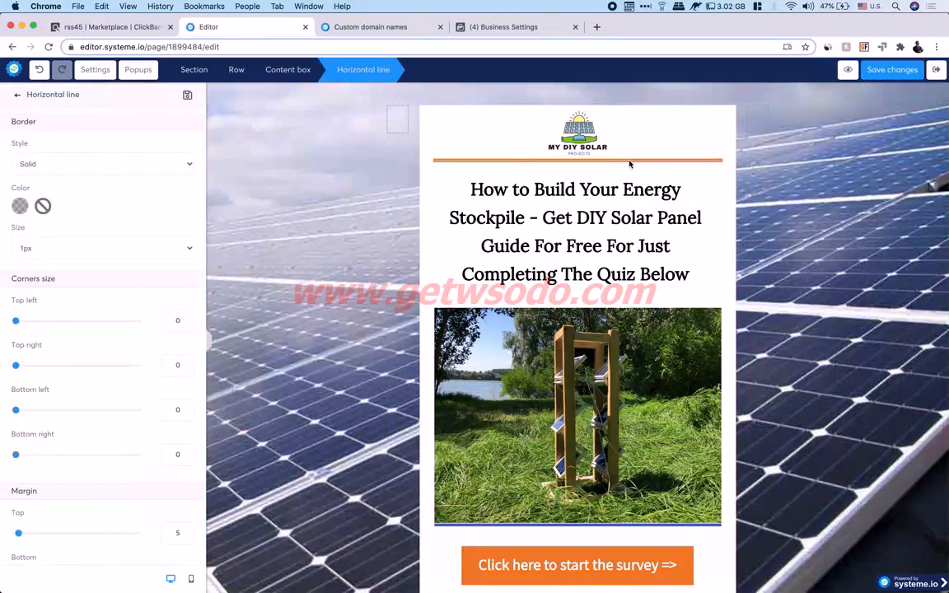
{"action": "left_click", "coordinate": [21, 207]}
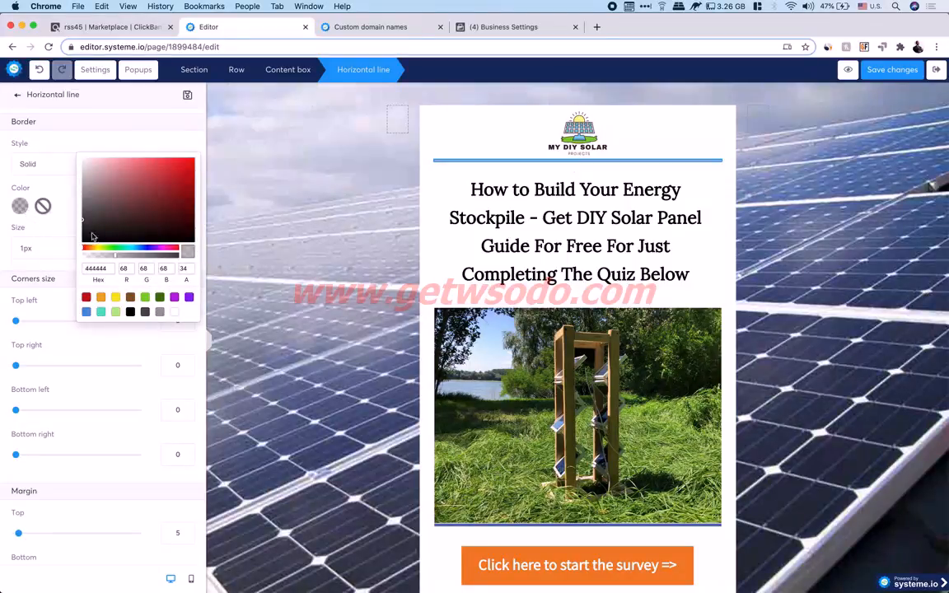
{"action": "left_click_drag", "start_coordinate": [115, 254], "coordinate": [100, 258]}
{"action": "left_click", "coordinate": [447, 186]}
{"action": "left_click", "coordinate": [453, 213]}
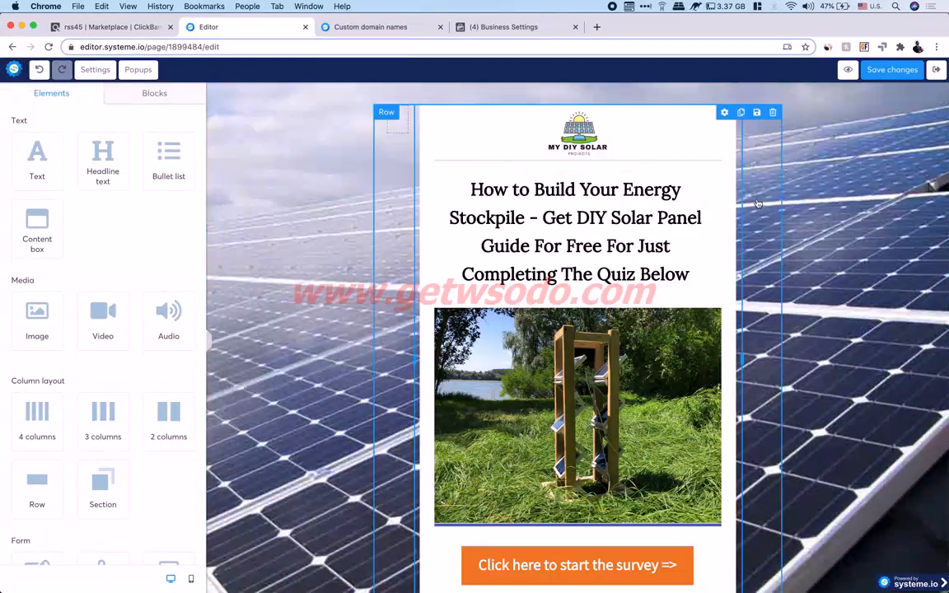
- Replace the footer's placeholder logo with MySolarDIY_logo.png from the uploaded images and set its image size to 103
{"action": "scroll", "coordinate": [757, 201], "scroll_direction": "down", "scroll_amount": 5}
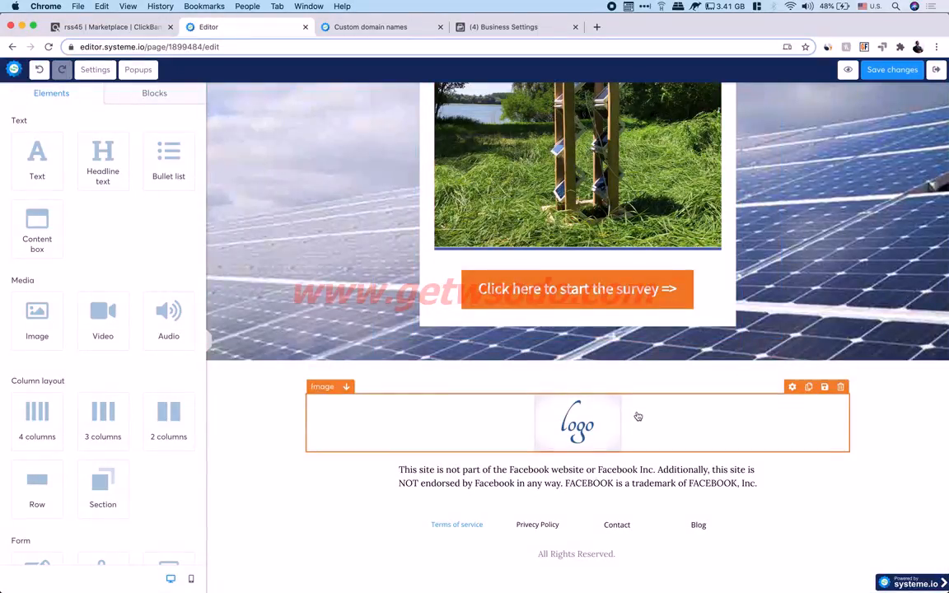
{"action": "left_click", "coordinate": [683, 413]}
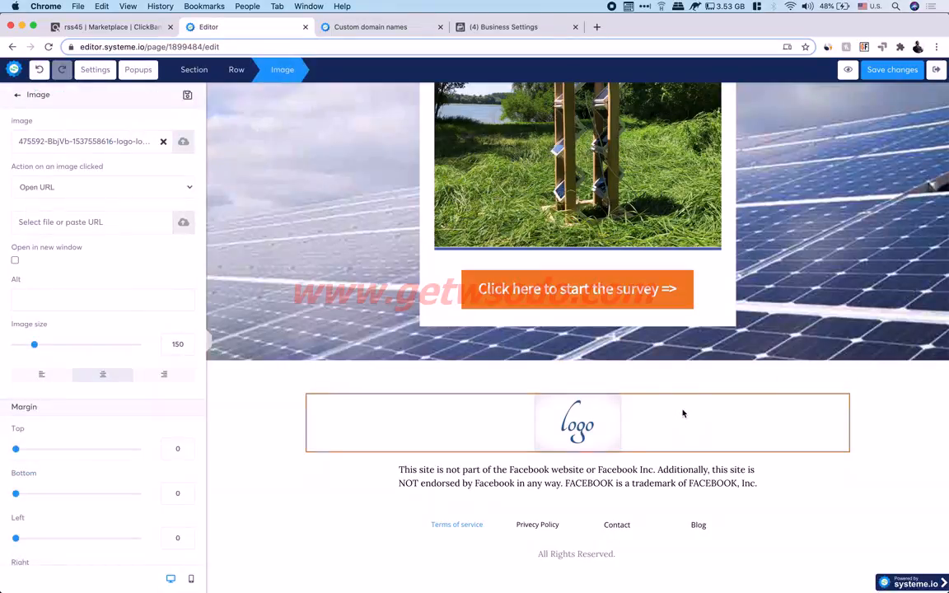
{"action": "left_click", "coordinate": [183, 144]}
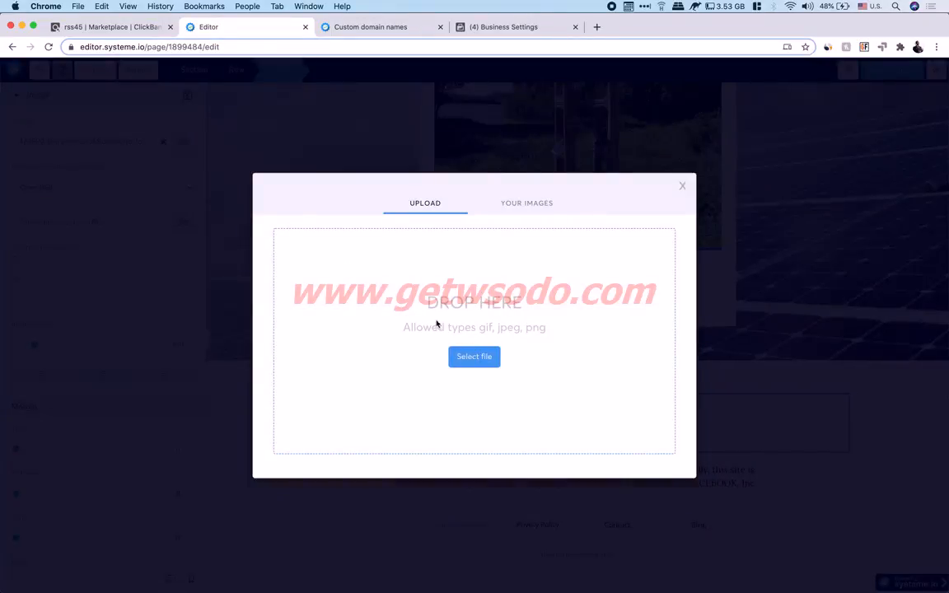
{"action": "left_click", "coordinate": [529, 205]}
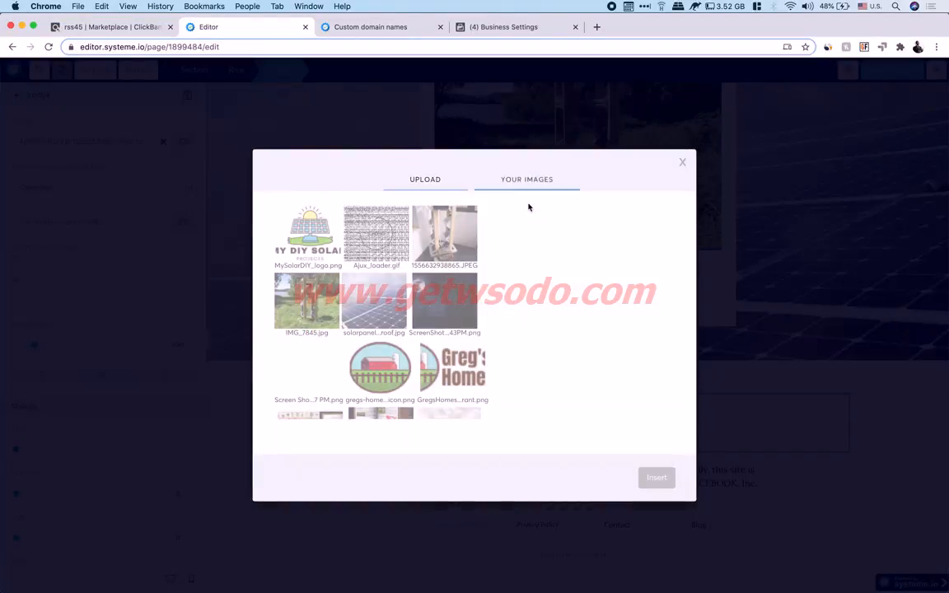
{"action": "left_click", "coordinate": [307, 235]}
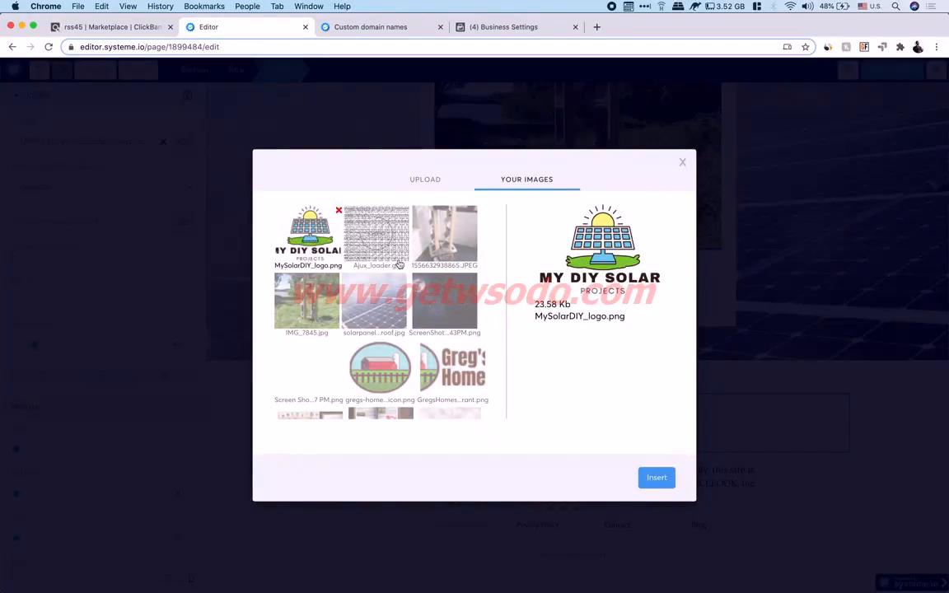
{"action": "left_click", "coordinate": [657, 478]}
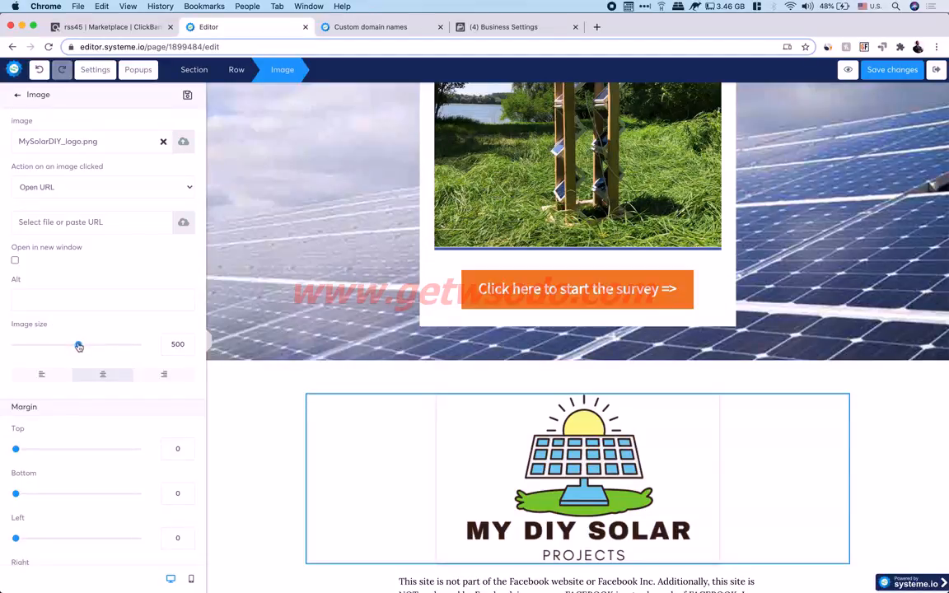
{"action": "left_click_drag", "start_coordinate": [78, 345], "coordinate": [29, 351]}
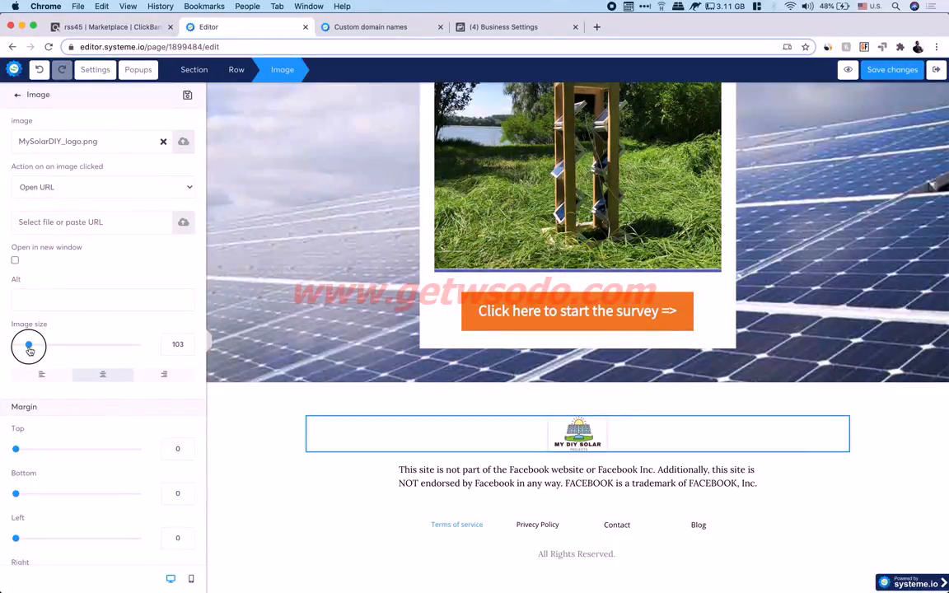
{"action": "left_click", "coordinate": [812, 481]}
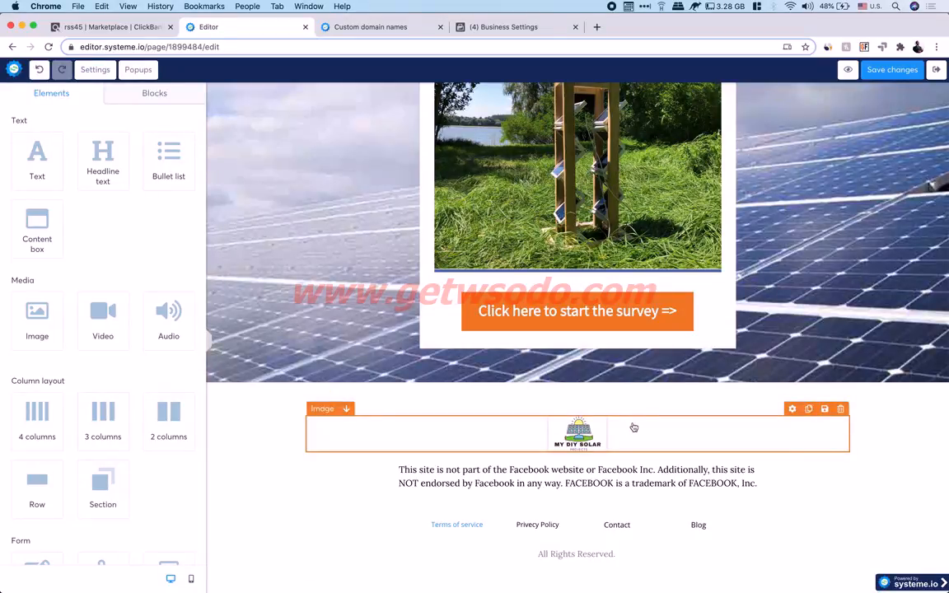
- Try Far shadow and Soft Inner Shadow on the footer logo, then set it to No shadow
{"action": "left_click", "coordinate": [592, 443]}
{"action": "scroll", "coordinate": [112, 465], "scroll_direction": "down", "scroll_amount": 10}
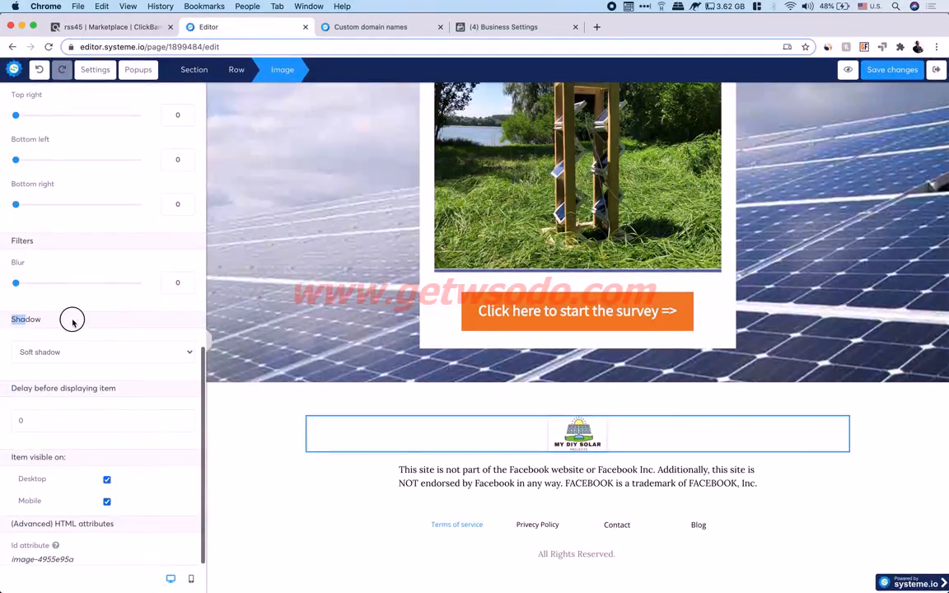
{"action": "left_click", "coordinate": [177, 363]}
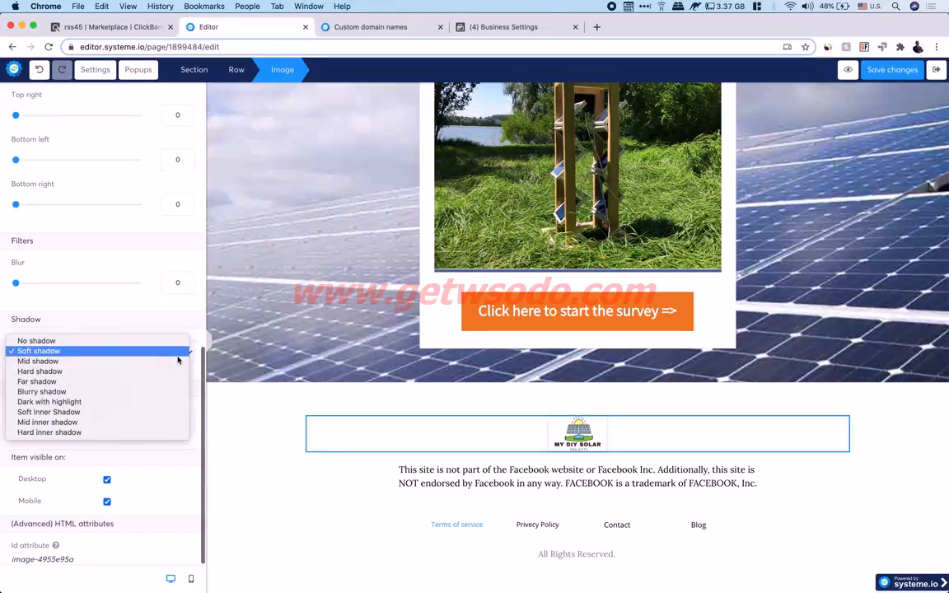
{"action": "left_click", "coordinate": [93, 383]}
{"action": "left_click", "coordinate": [140, 354]}
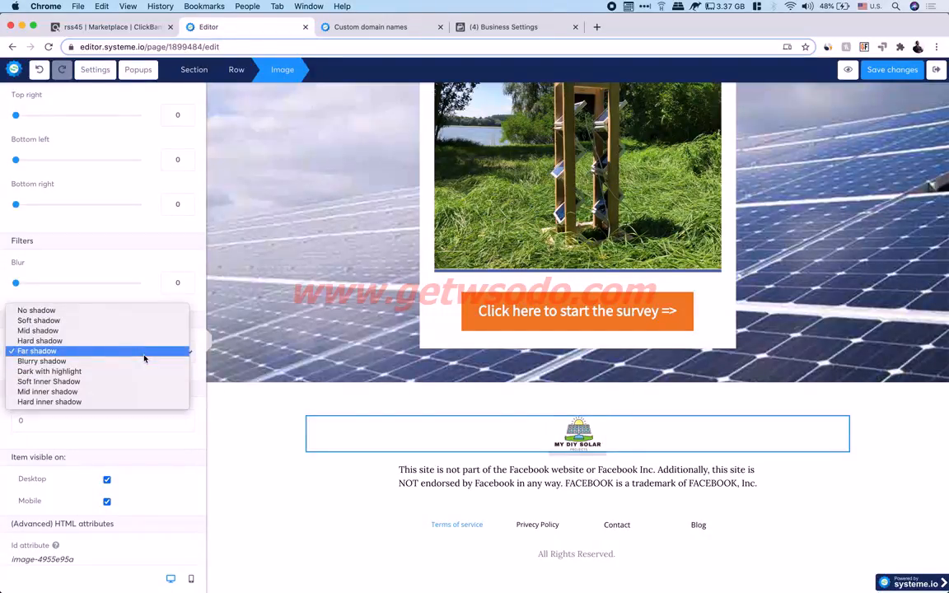
{"action": "left_click", "coordinate": [85, 383]}
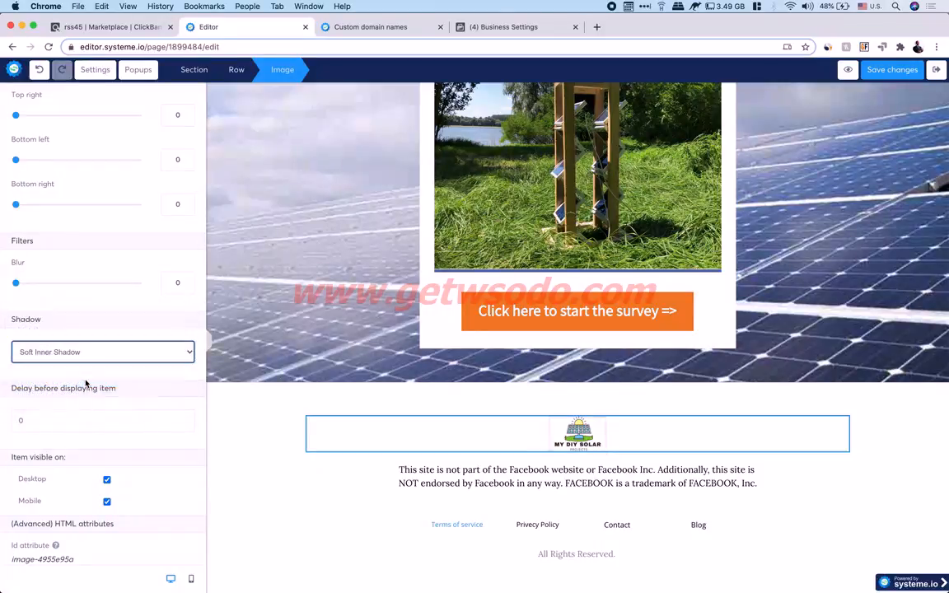
{"action": "left_click", "coordinate": [151, 356]}
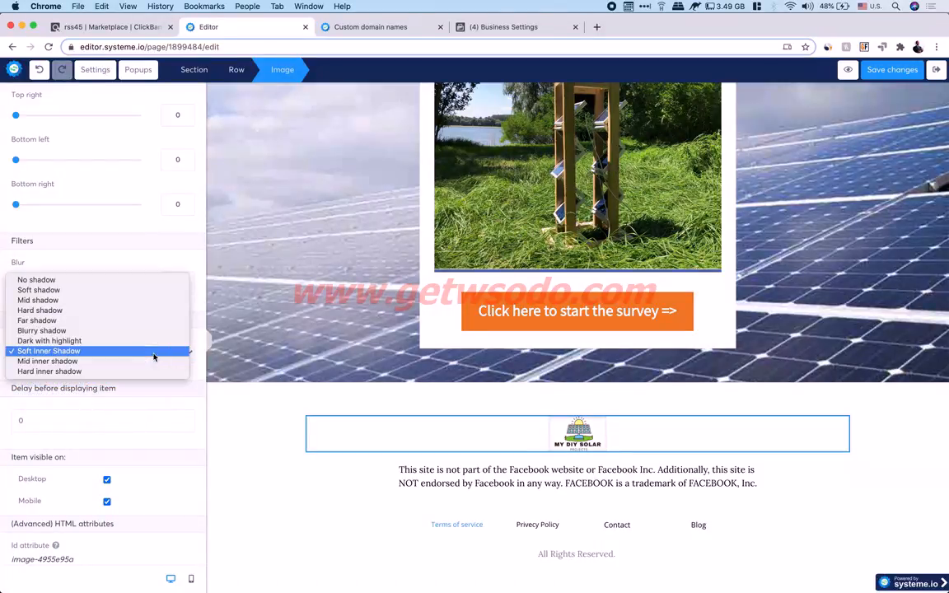
{"action": "left_click", "coordinate": [60, 281]}
{"action": "left_click", "coordinate": [778, 485]}
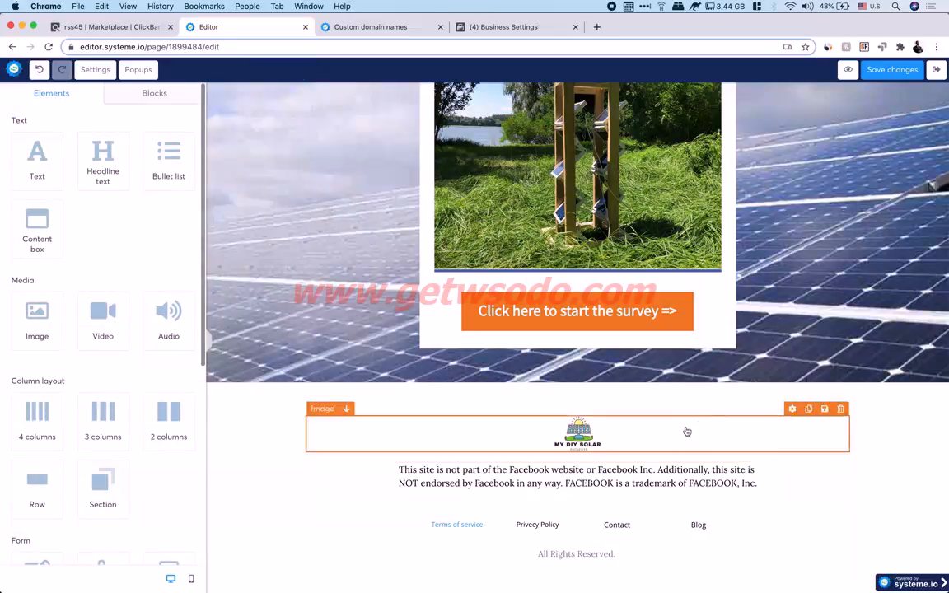
- Reapply a subtle outer shadow to the footer logo image
{"action": "left_click", "coordinate": [650, 435]}
{"action": "scroll", "coordinate": [127, 464], "scroll_direction": "down", "scroll_amount": 10}
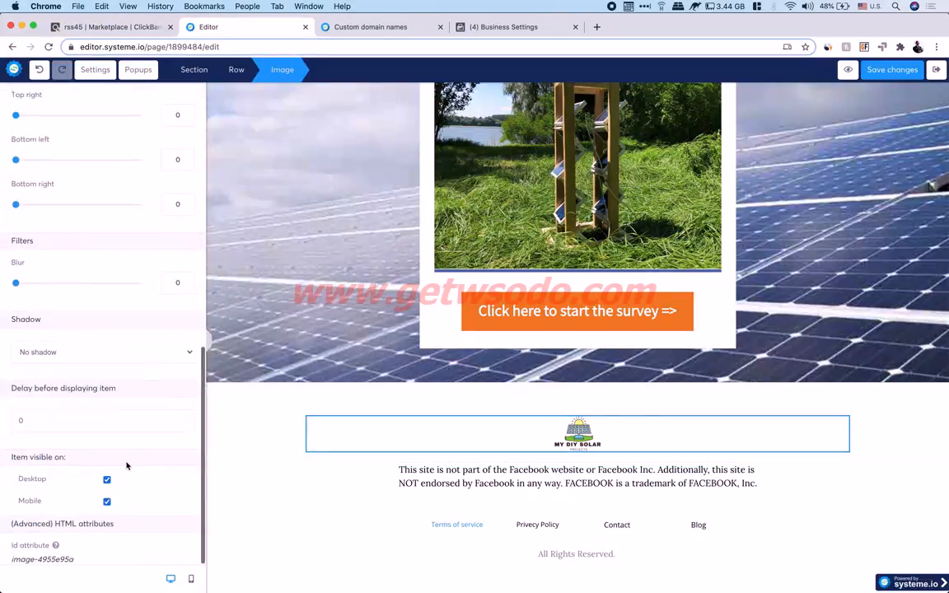
{"action": "left_click", "coordinate": [178, 359]}
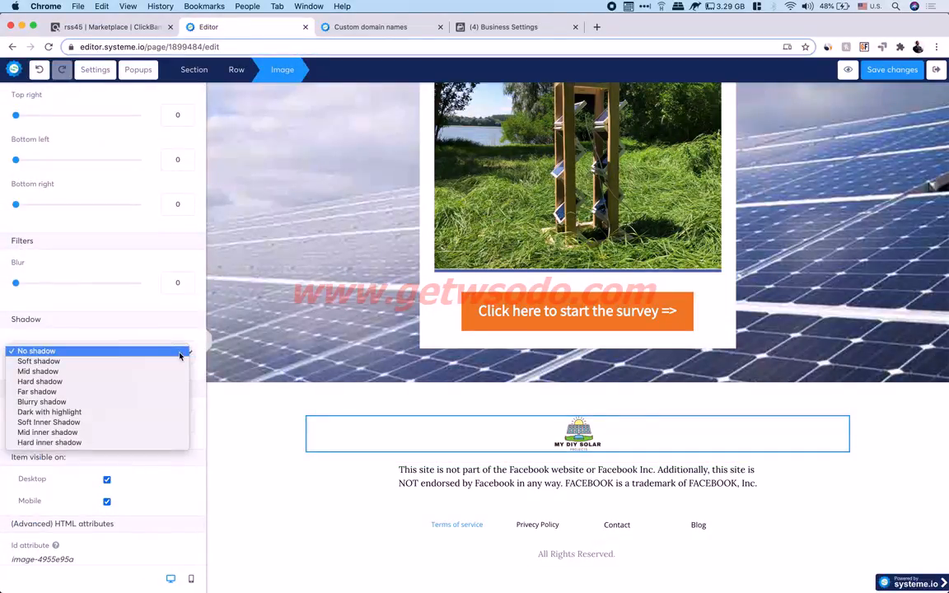
{"action": "left_click", "coordinate": [71, 367]}
{"action": "left_click", "coordinate": [397, 483]}
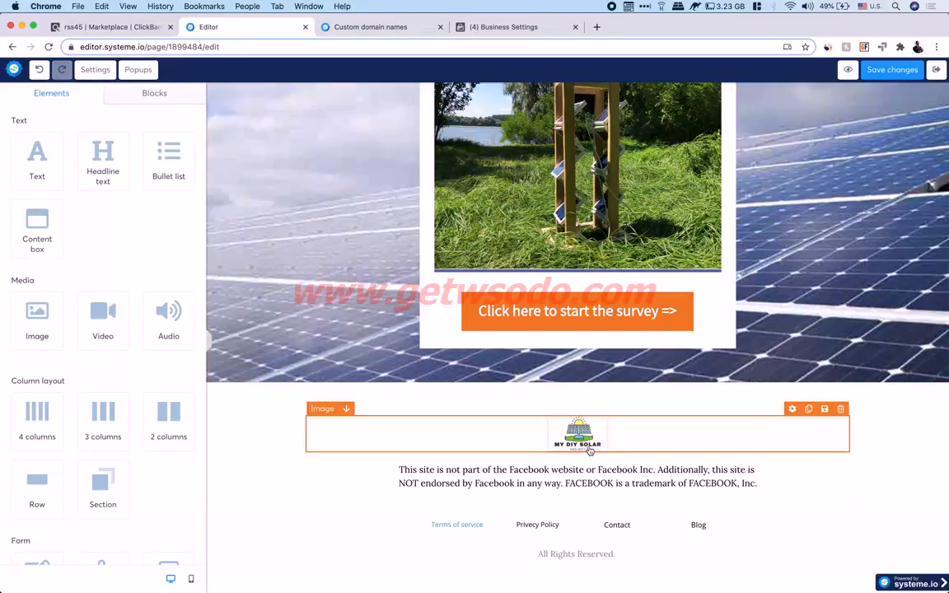
{"action": "scroll", "coordinate": [616, 435], "scroll_direction": "up", "scroll_amount": 5}
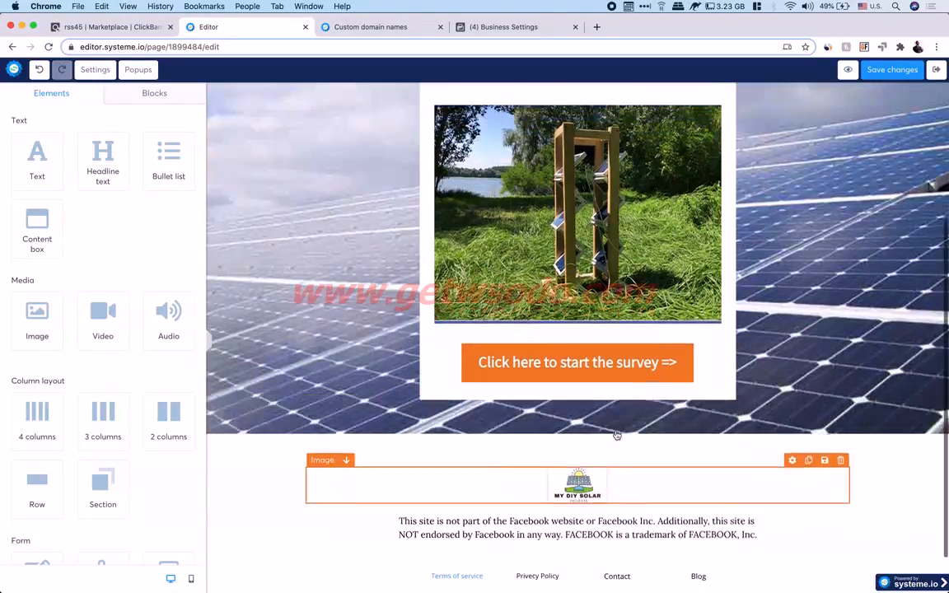
- Save the changes to the Start Quiz page and exit its editor
{"action": "left_click", "coordinate": [877, 72]}
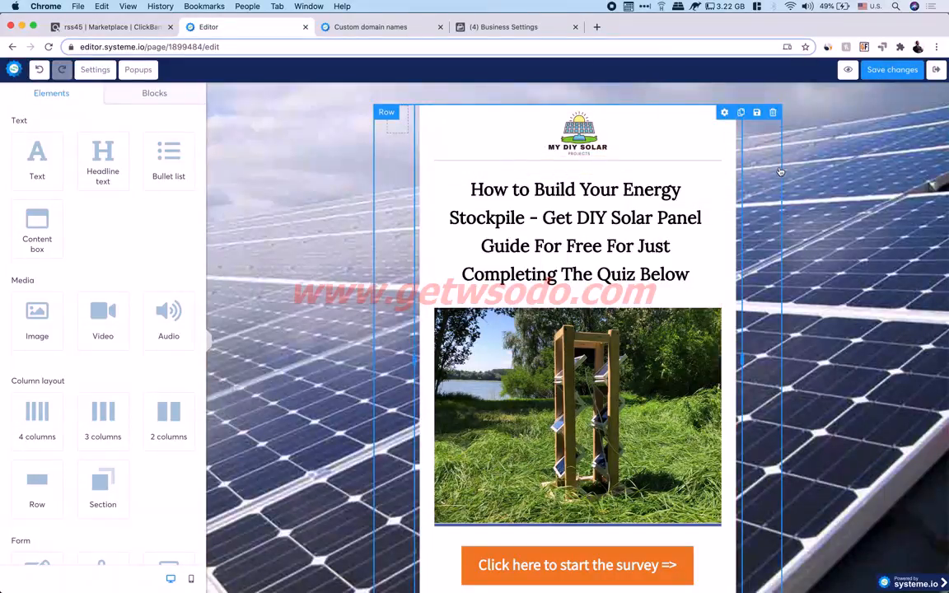
{"action": "left_click", "coordinate": [910, 75]}
{"action": "left_click", "coordinate": [935, 69]}
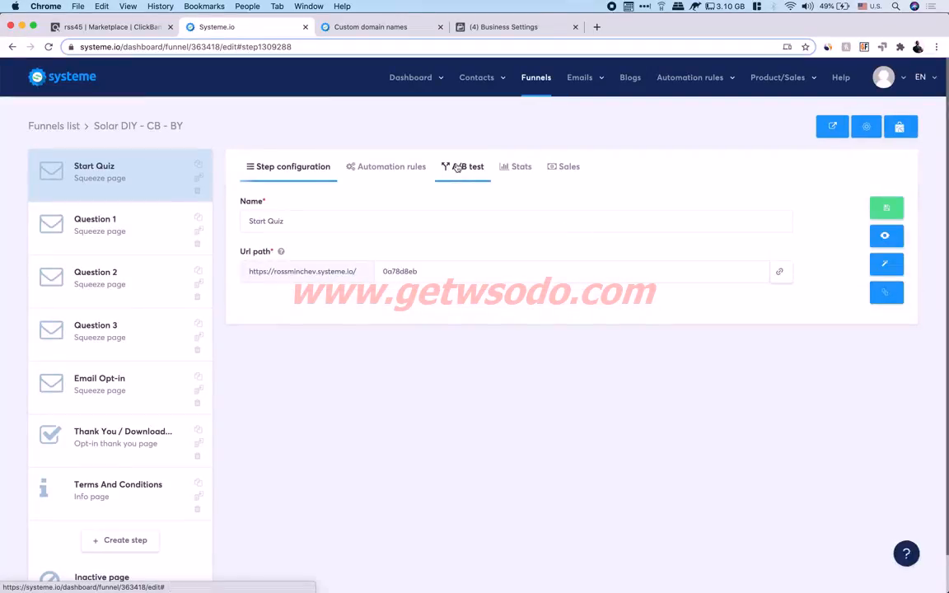
- Open the Question 1 page for editing and delete the row holding the placeholder lotus logo above the question
{"action": "left_click", "coordinate": [103, 237]}
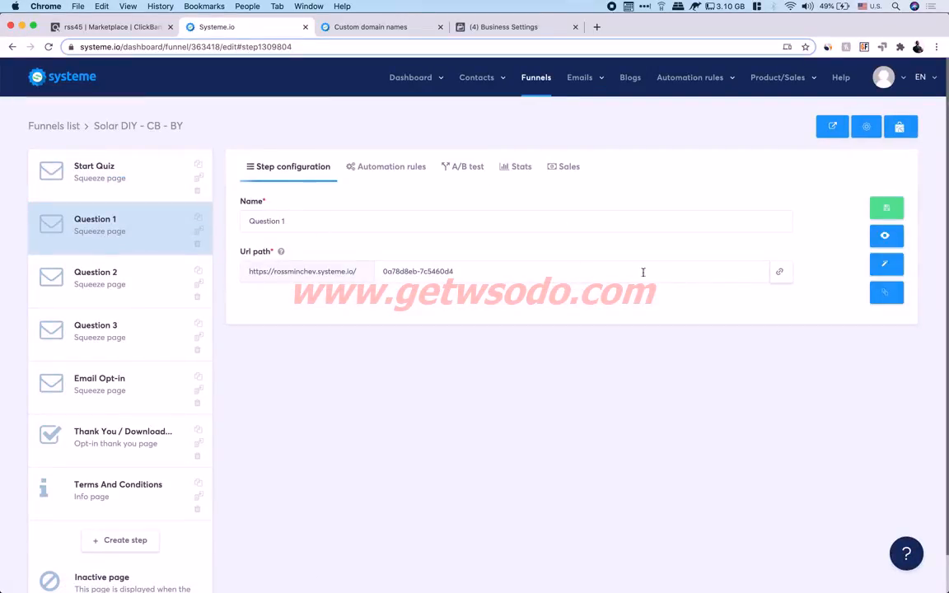
{"action": "left_click", "coordinate": [886, 265]}
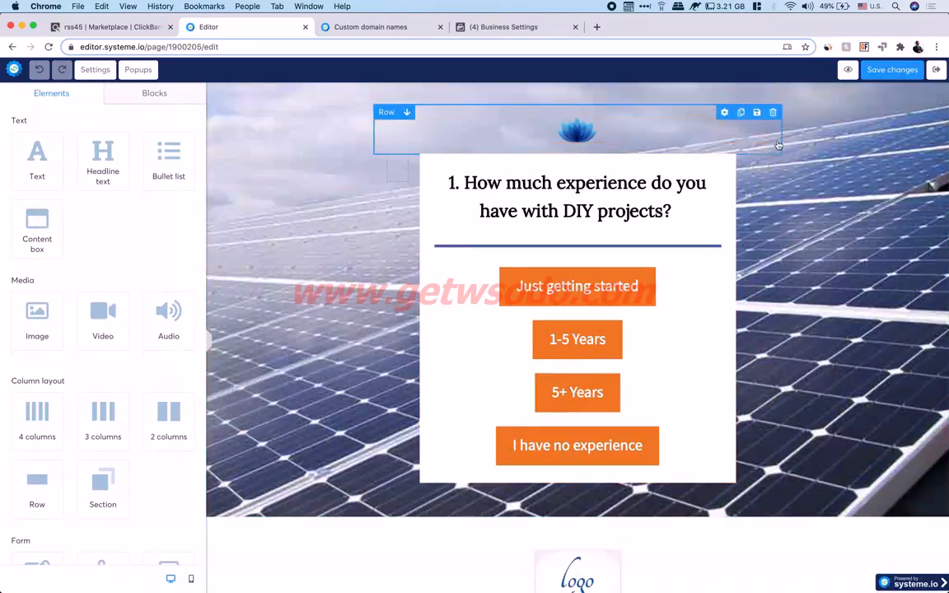
{"action": "left_click", "coordinate": [773, 112]}
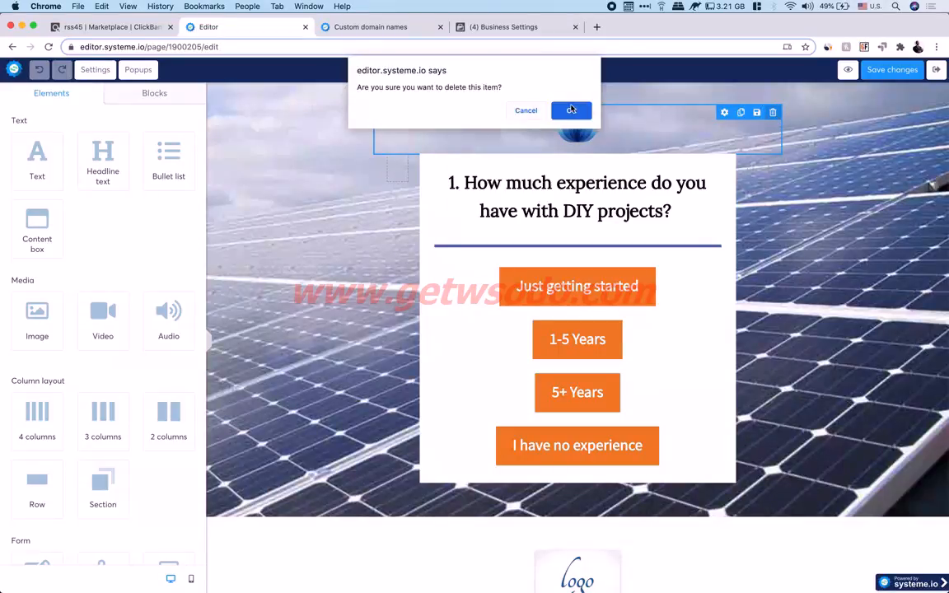
{"action": "left_click", "coordinate": [572, 110]}
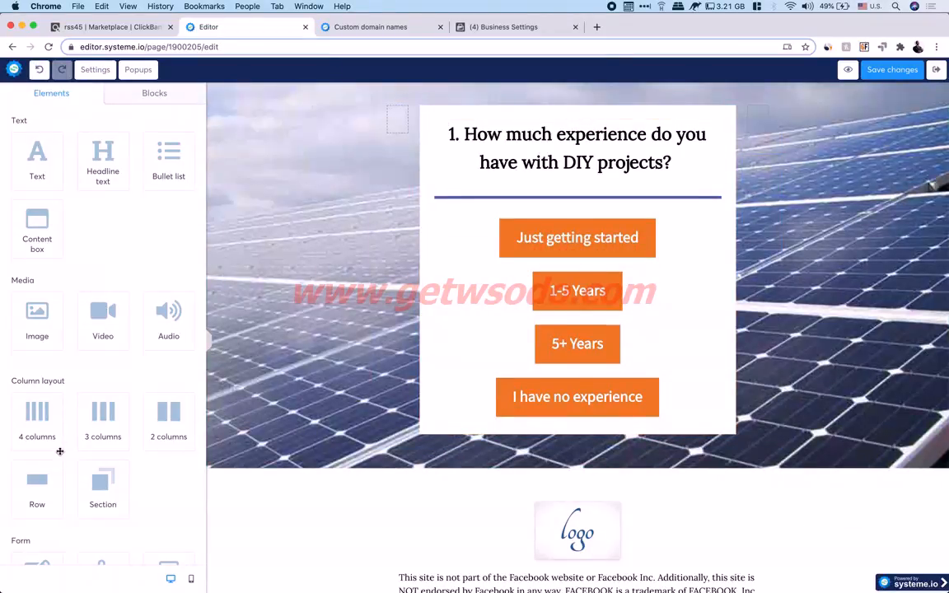
- Add an image element above the Question 1 heading using MySolarDIY_logo.png from the uploaded images
{"action": "scroll", "coordinate": [58, 449], "scroll_direction": "down", "scroll_amount": 3}
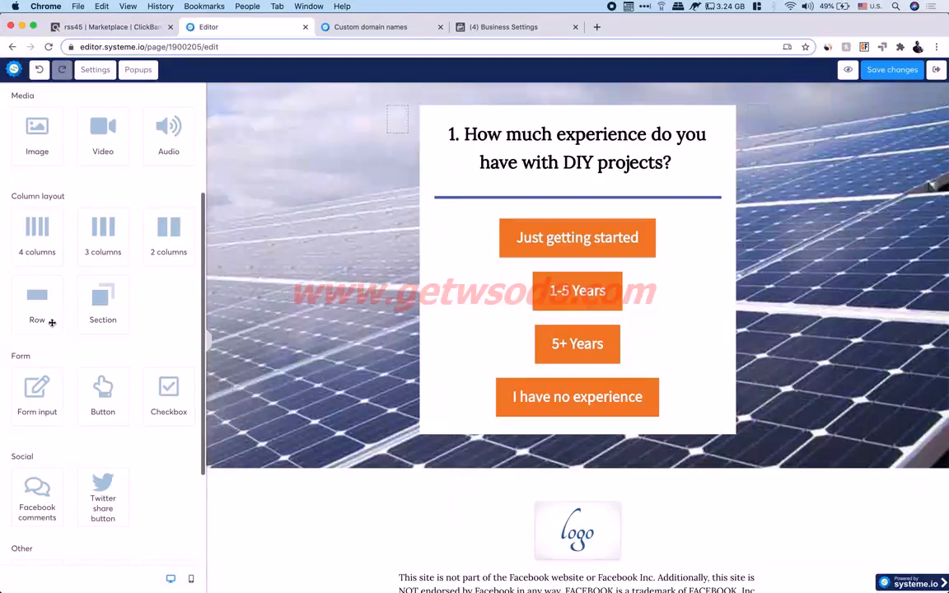
{"action": "scroll", "coordinate": [52, 322], "scroll_direction": "down", "scroll_amount": 3}
{"action": "scroll", "coordinate": [51, 320], "scroll_direction": "up", "scroll_amount": 8}
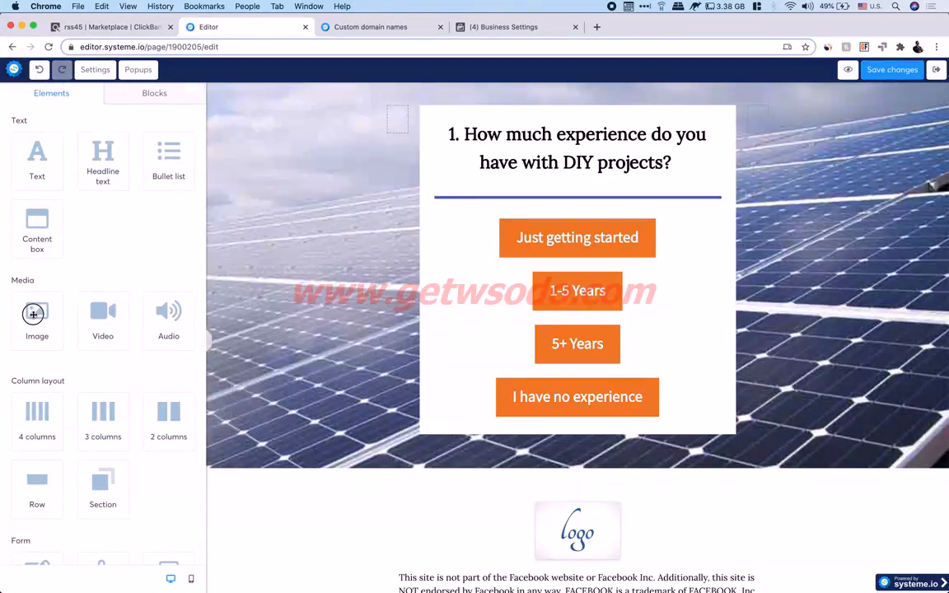
{"action": "left_click_drag", "start_coordinate": [33, 314], "coordinate": [568, 140]}
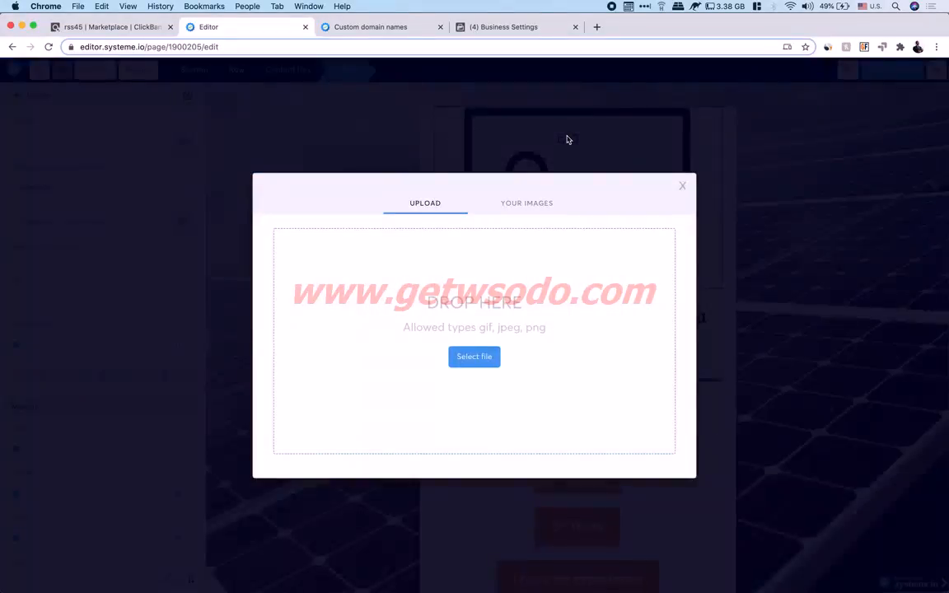
{"action": "left_click", "coordinate": [532, 208]}
{"action": "left_click", "coordinate": [301, 242]}
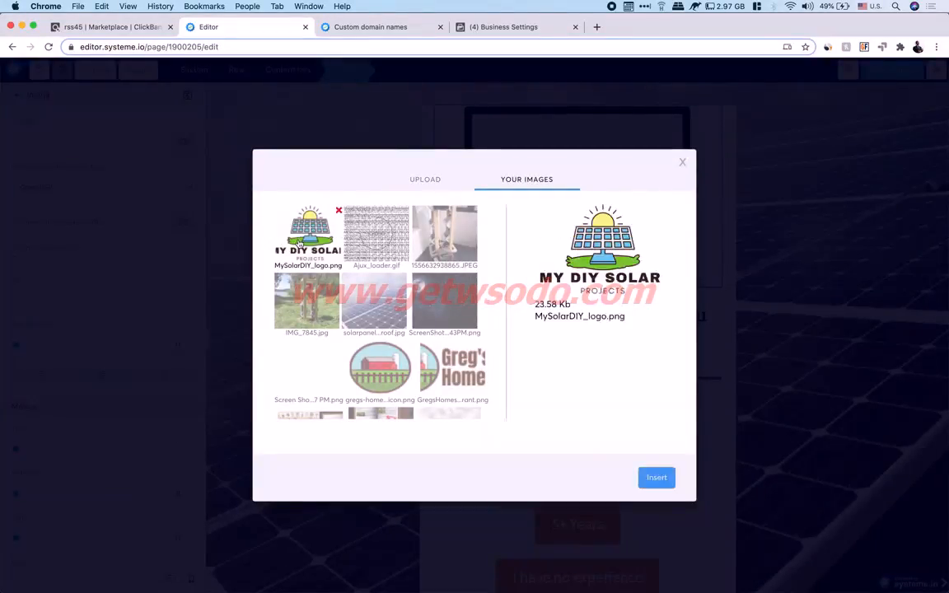
{"action": "left_click", "coordinate": [656, 479]}
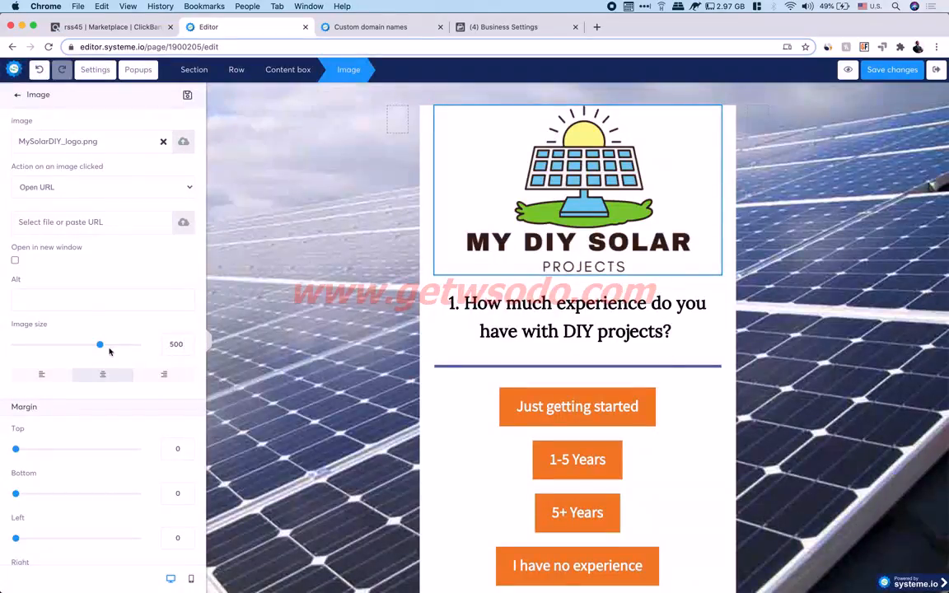
- Set the header logo's image size to 131 and add a small top margin
{"action": "left_click_drag", "start_coordinate": [106, 345], "coordinate": [38, 348]}
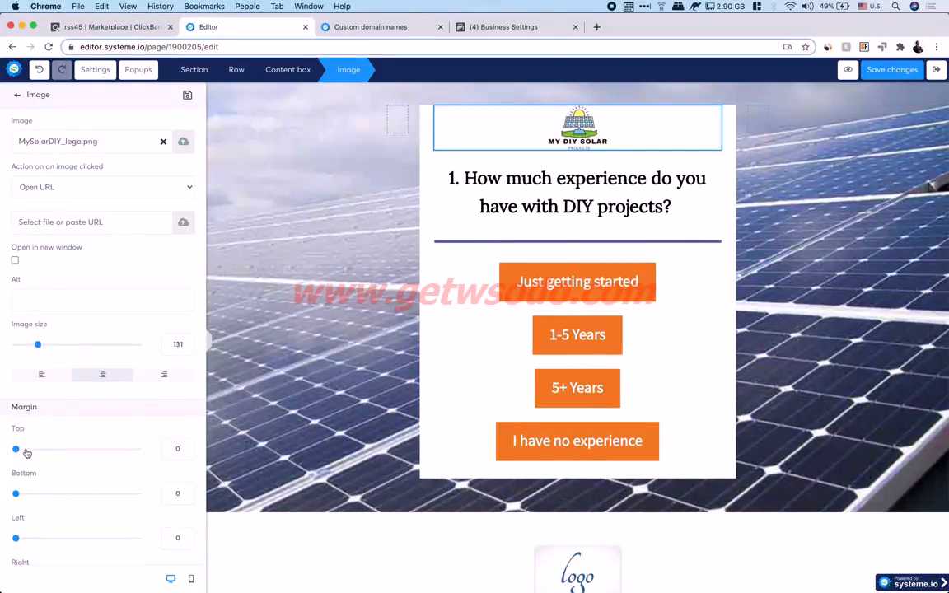
{"action": "left_click_drag", "start_coordinate": [19, 451], "coordinate": [22, 449]}
{"action": "left_click", "coordinate": [729, 273]}
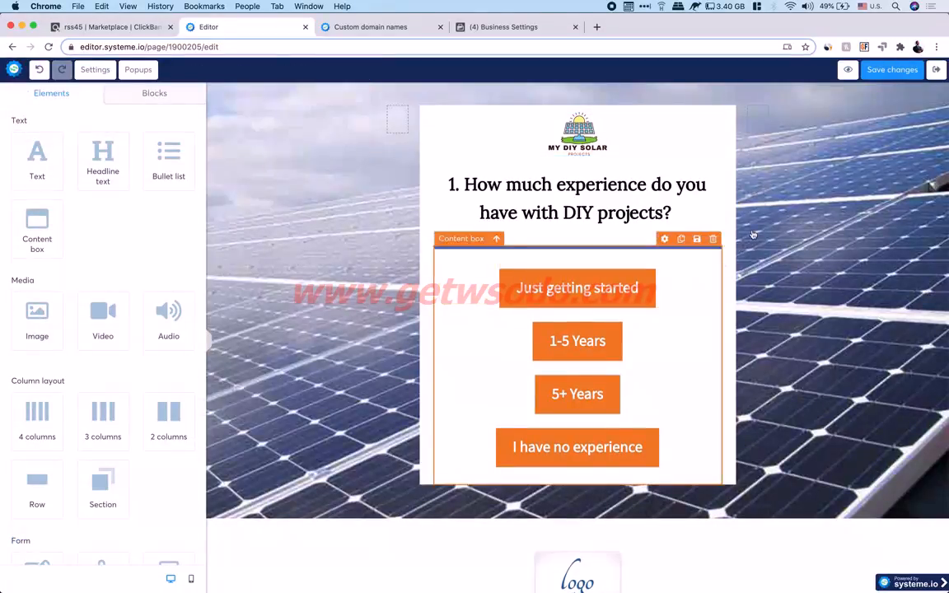
- Save the changes to the Question 1 page and exit its editor
{"action": "left_click", "coordinate": [890, 71]}
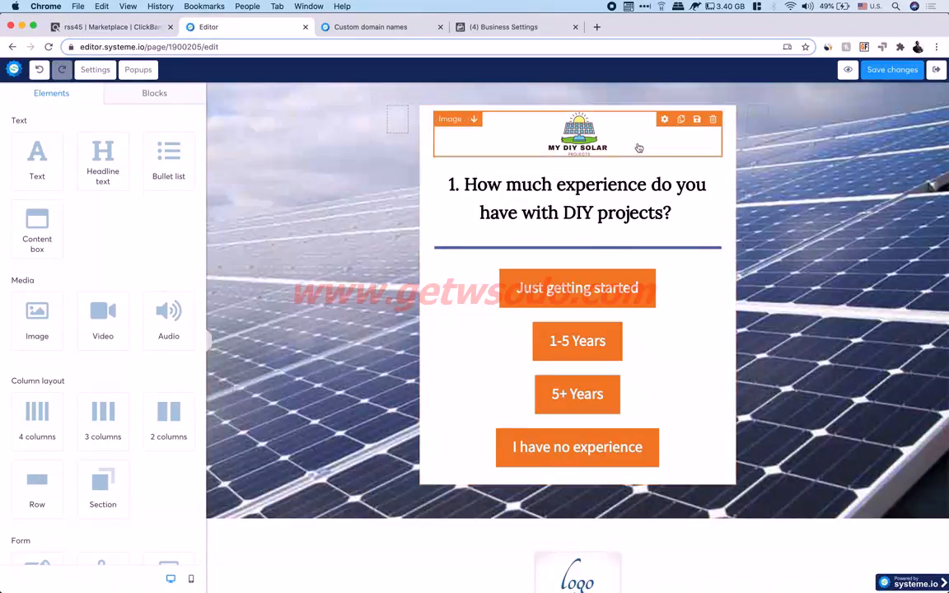
{"action": "left_click", "coordinate": [716, 321]}
{"action": "left_click", "coordinate": [724, 225]}
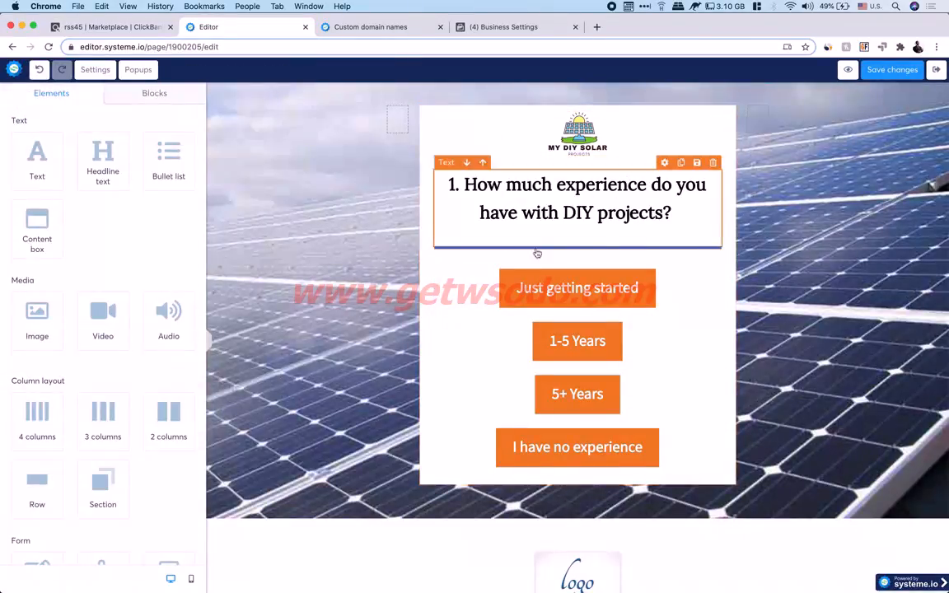
{"action": "left_click", "coordinate": [908, 71]}
{"action": "left_click", "coordinate": [936, 70]}
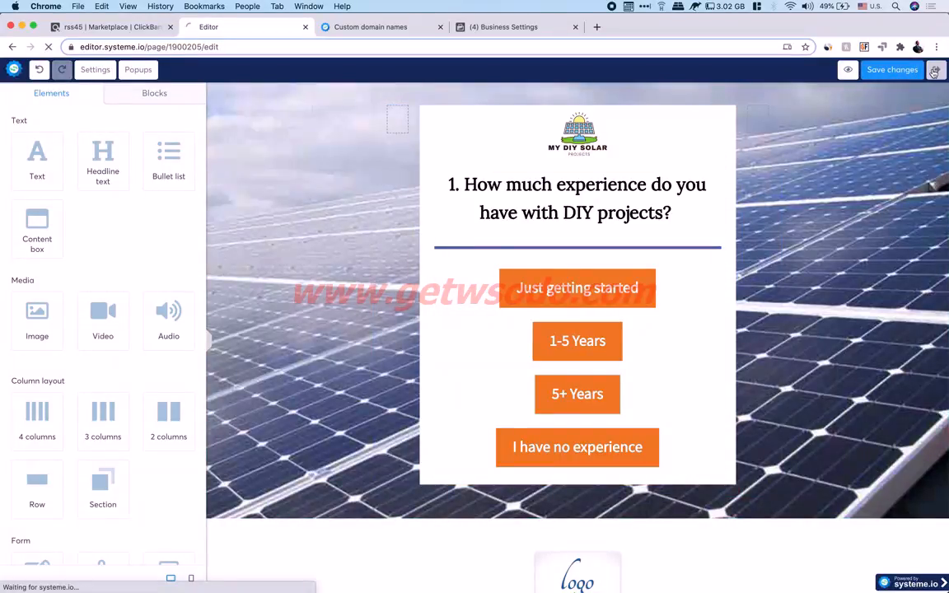
- Reopen the Start Quiz page for editing and append "My DIY Solar Projects" to the footer's "All Rights Reserved." text
{"action": "scroll", "coordinate": [593, 515], "scroll_direction": "down", "scroll_amount": 1}
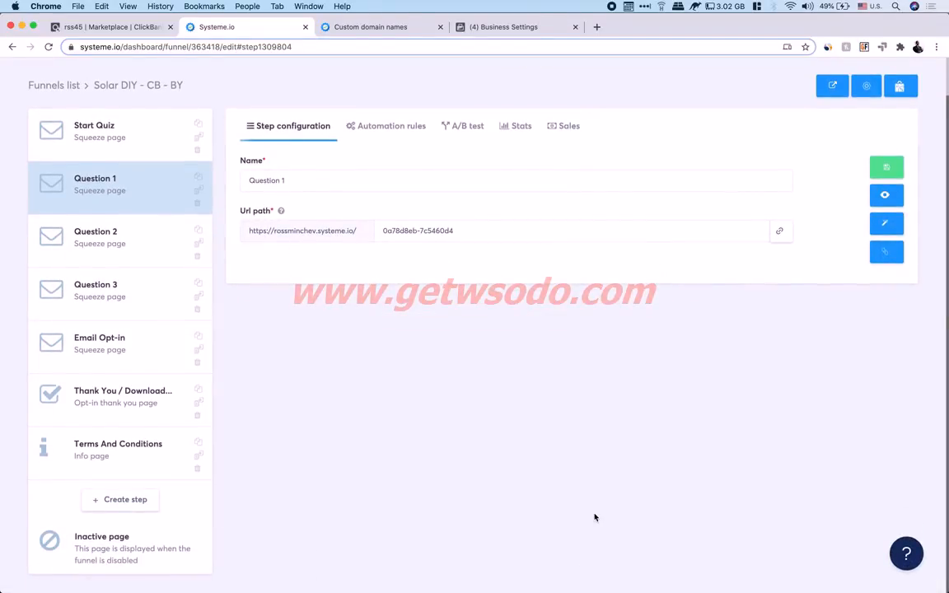
{"action": "left_click", "coordinate": [157, 132]}
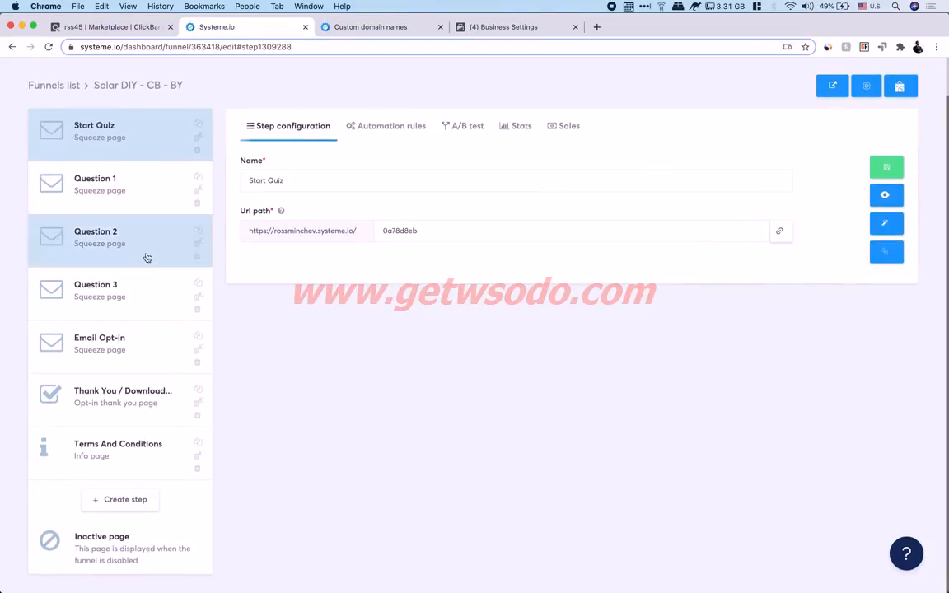
{"action": "left_click", "coordinate": [886, 222]}
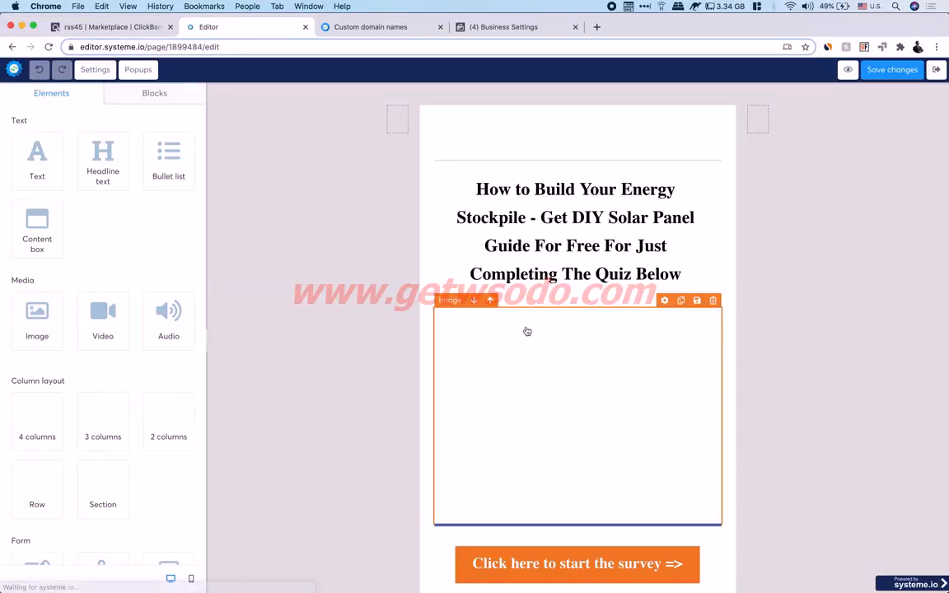
{"action": "scroll", "coordinate": [527, 332], "scroll_direction": "down", "scroll_amount": 5}
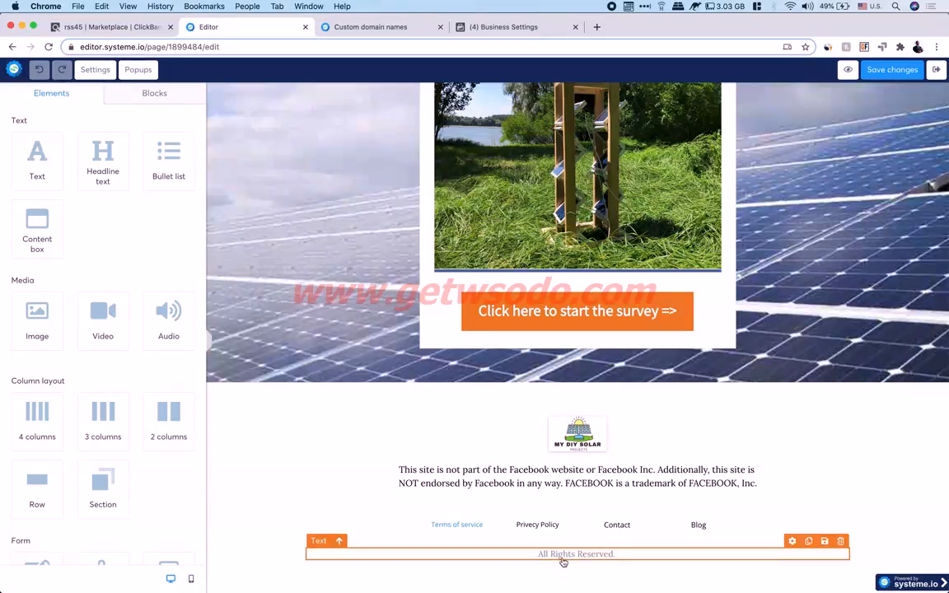
{"action": "left_click", "coordinate": [579, 557]}
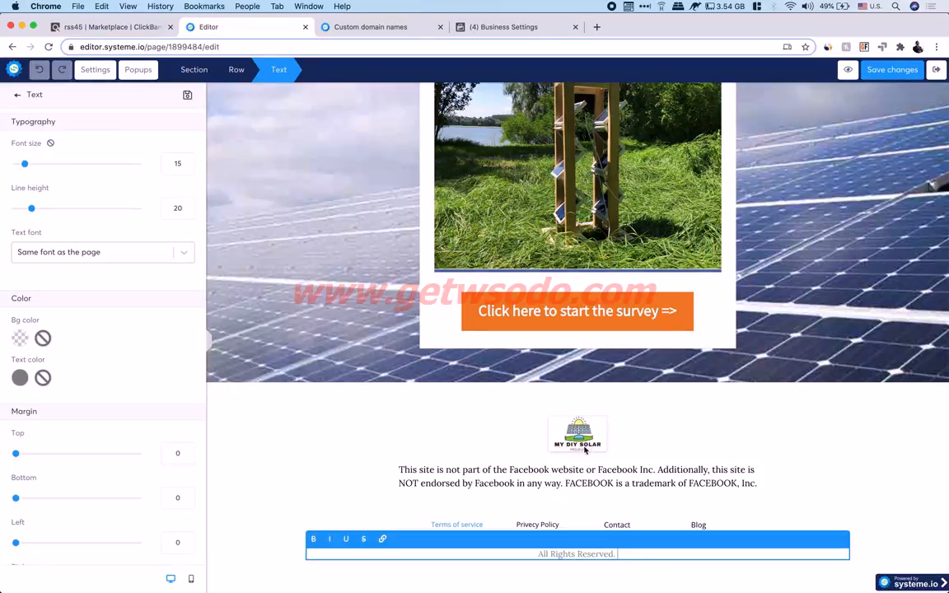
{"action": "type", "text": "My"}
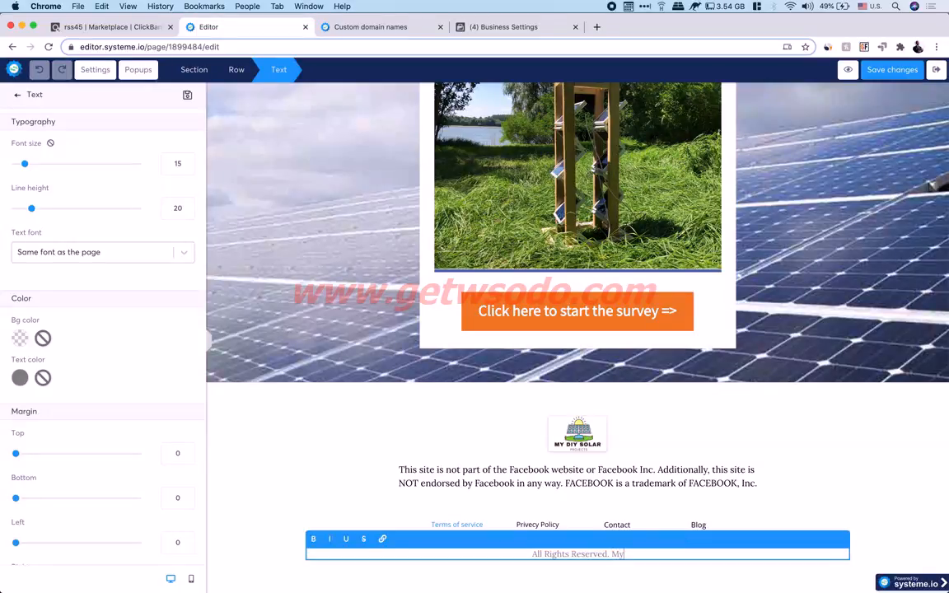
{"action": "type", "text": " DIY Solar Projects"}
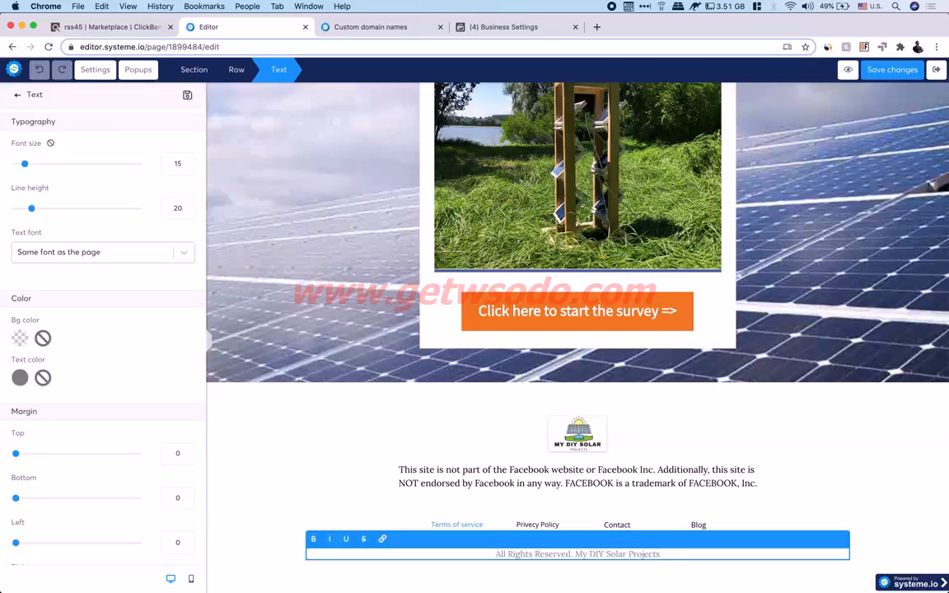
{"action": "left_click", "coordinate": [900, 445]}
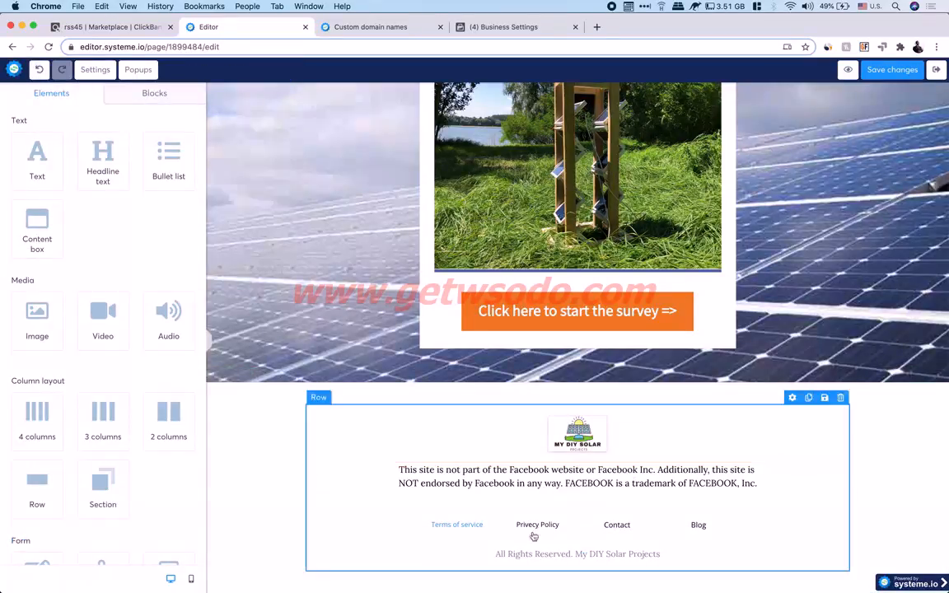
- Save the page and store its footer section as a reusable block titled "Footer My DIY Solar"
{"action": "left_click", "coordinate": [881, 70]}
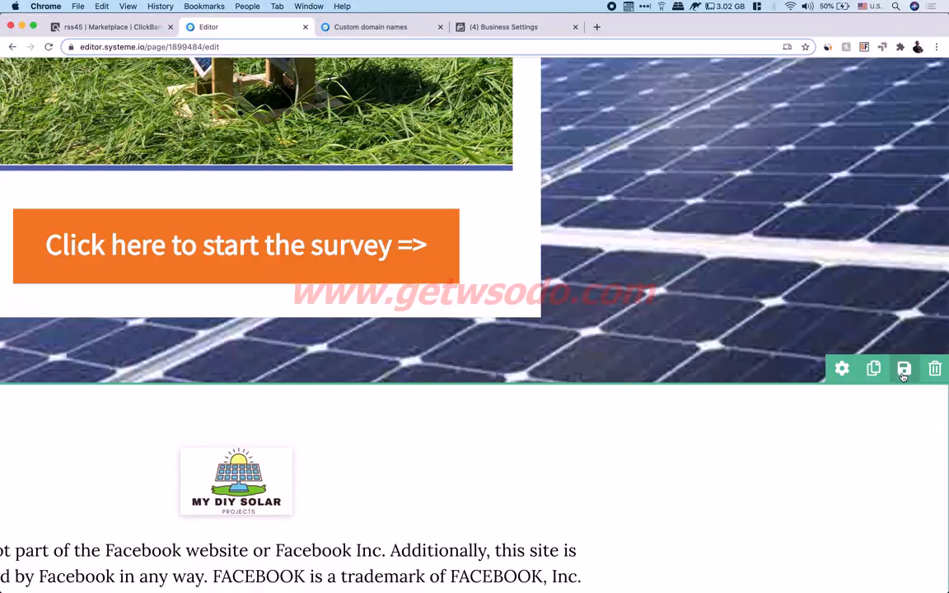
{"action": "left_click", "coordinate": [903, 370]}
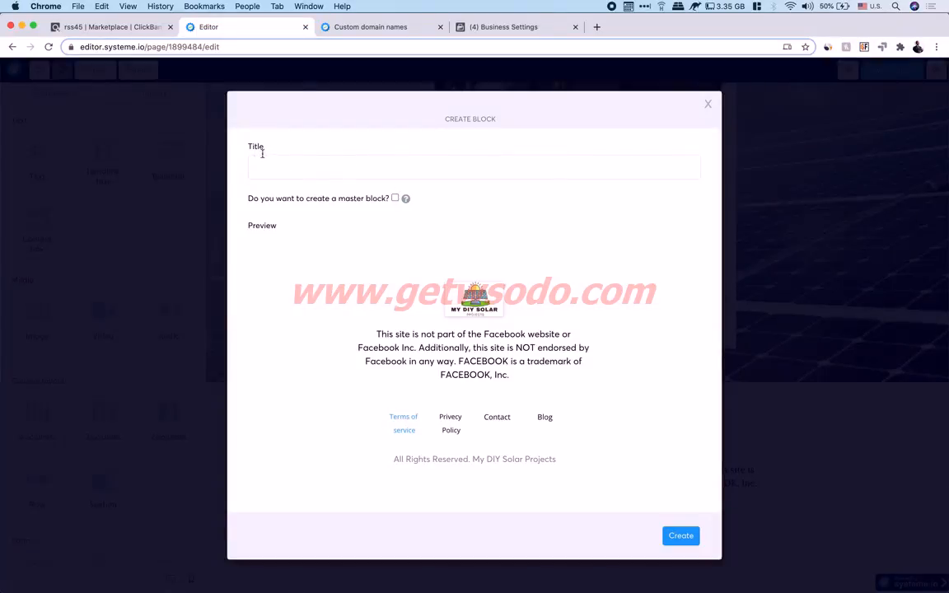
{"action": "left_click", "coordinate": [275, 165]}
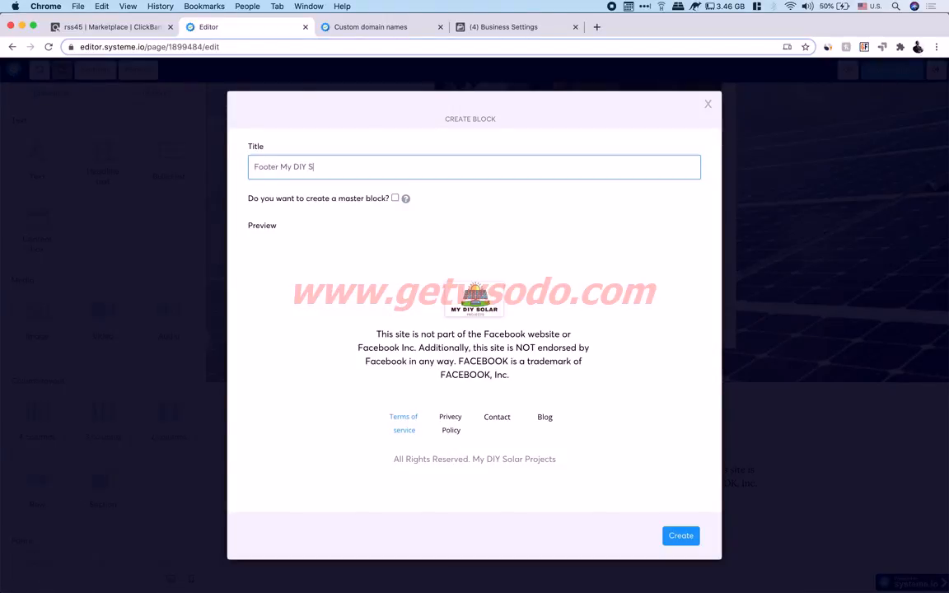
{"action": "left_click", "coordinate": [678, 540]}
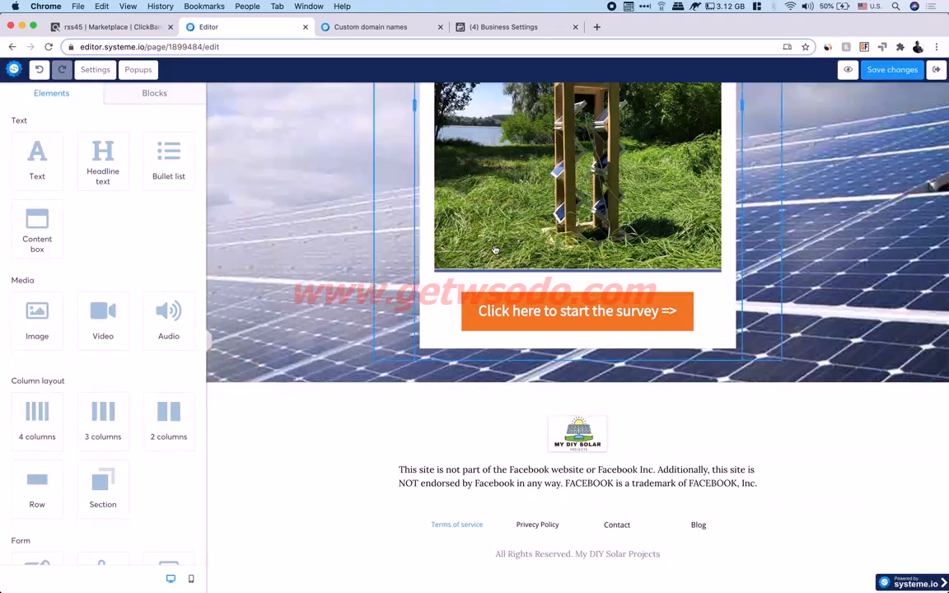
- Exit the Start Quiz editor and open the Question 1 page for editing
{"action": "left_click", "coordinate": [936, 73]}
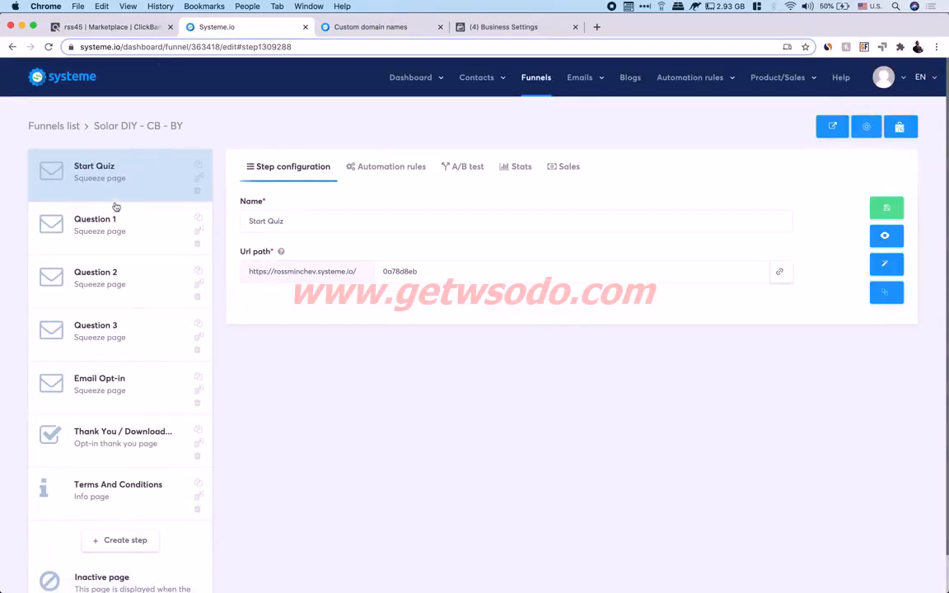
{"action": "left_click", "coordinate": [161, 236]}
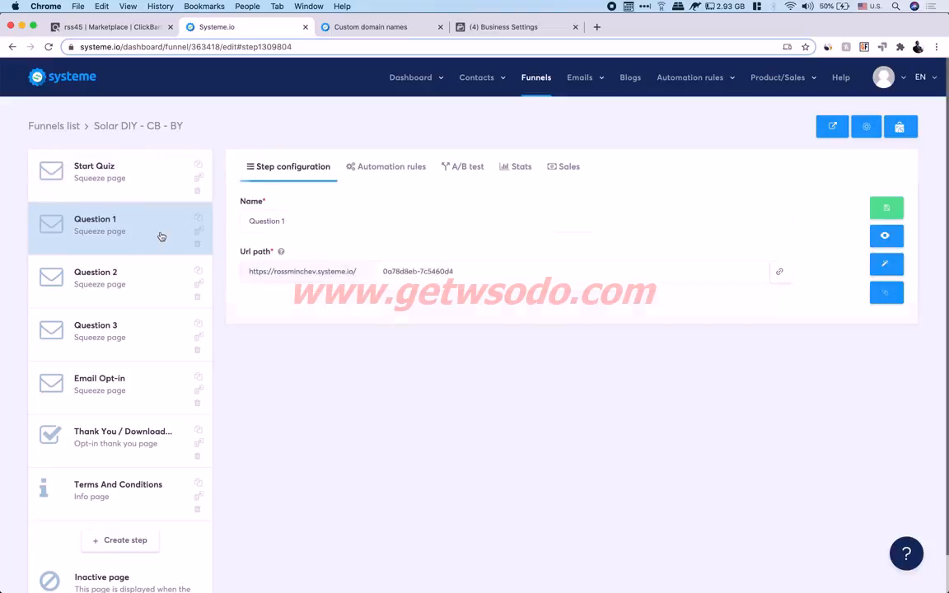
{"action": "left_click", "coordinate": [887, 266]}
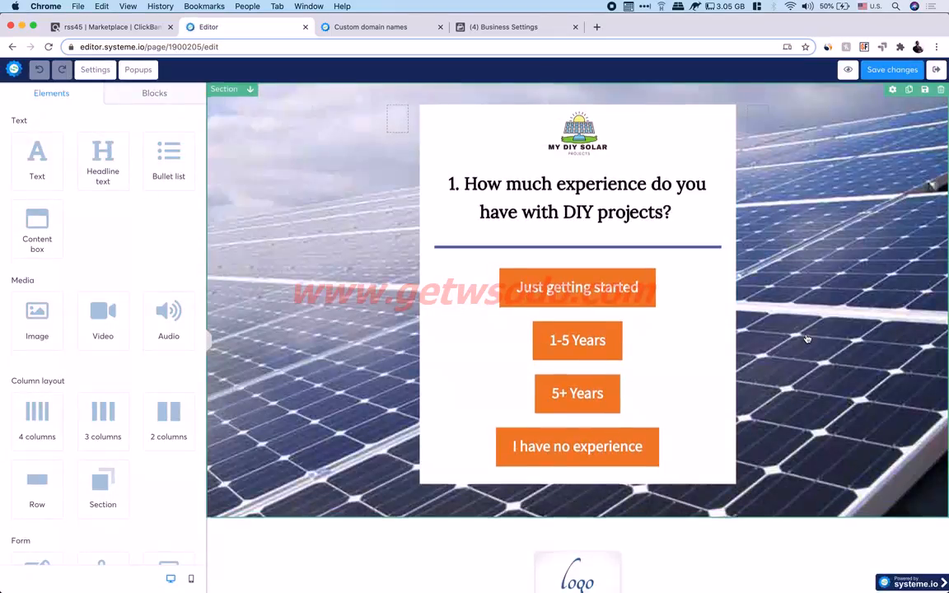
- Insert the saved "Footer My DIY Solar" block below the existing content of the Question 1 page
{"action": "scroll", "coordinate": [741, 346], "scroll_direction": "down", "scroll_amount": 3}
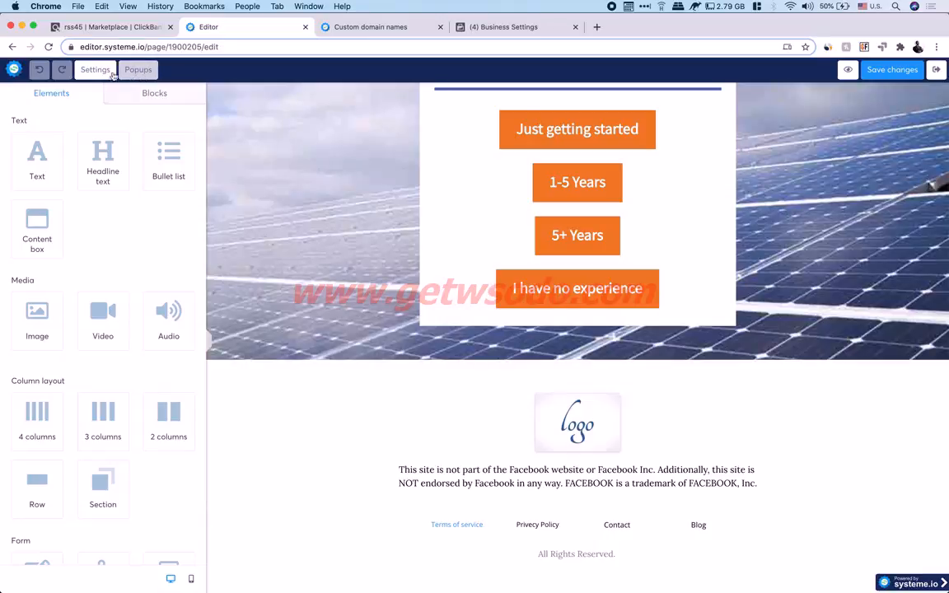
{"action": "left_click", "coordinate": [147, 95]}
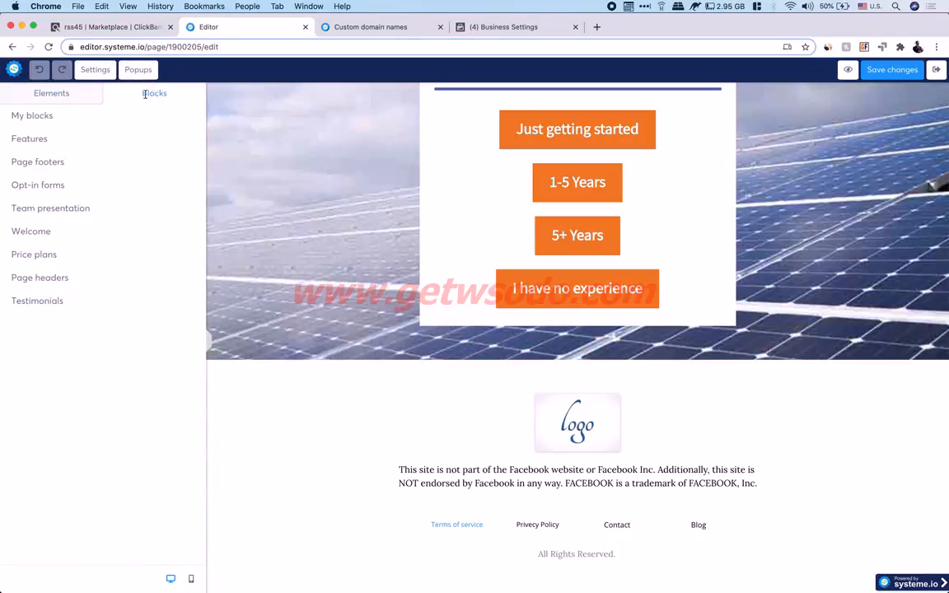
{"action": "left_click", "coordinate": [33, 116]}
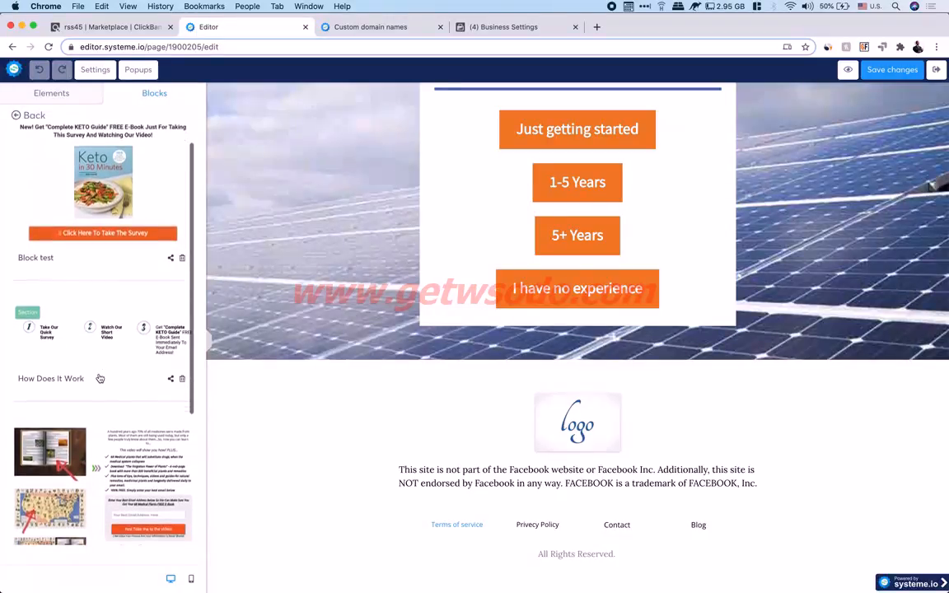
{"action": "scroll", "coordinate": [100, 379], "scroll_direction": "down", "scroll_amount": 1}
{"action": "left_click", "coordinate": [100, 378]}
{"action": "scroll", "coordinate": [100, 378], "scroll_direction": "down", "scroll_amount": 3}
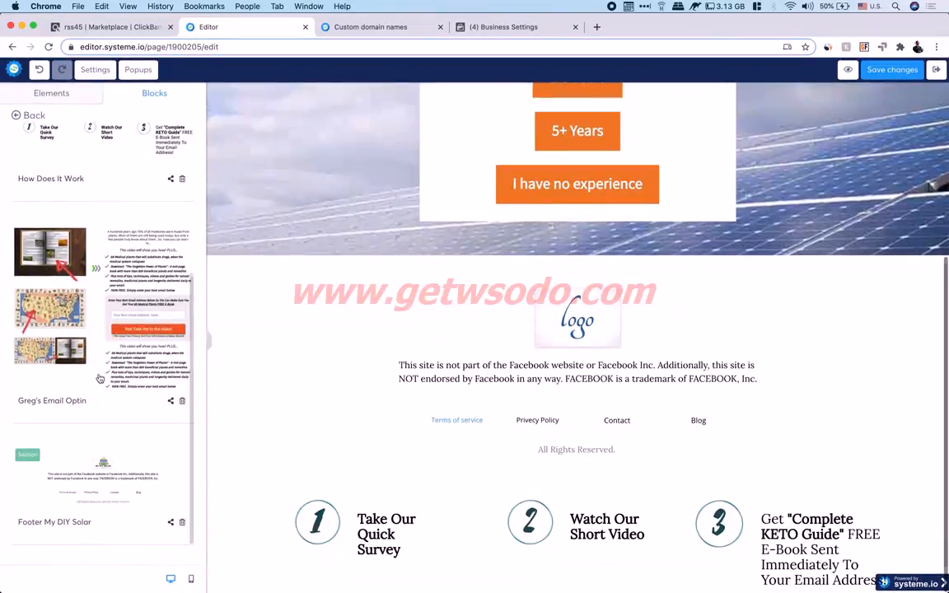
{"action": "left_click", "coordinate": [76, 457]}
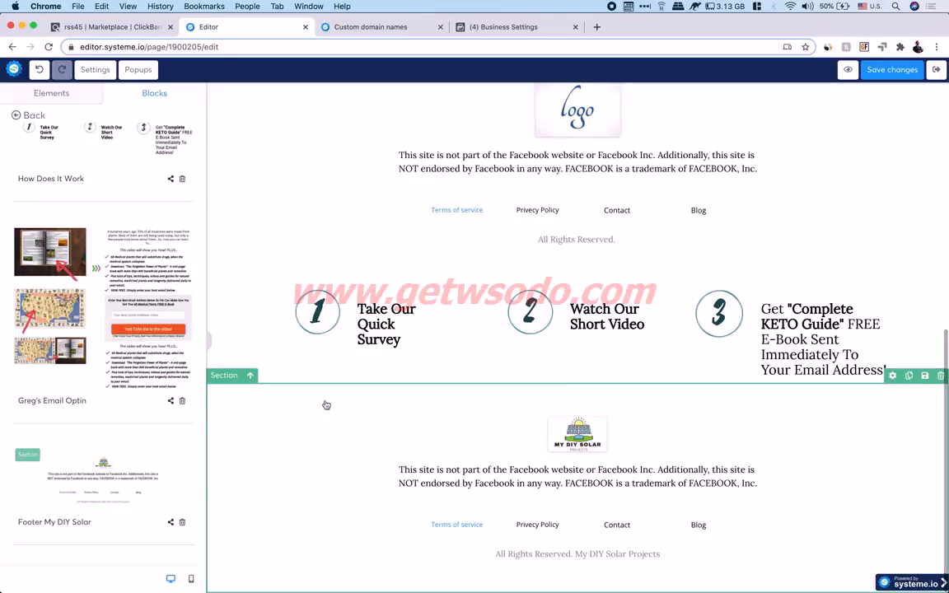
- Delete the old footer section with the placeholder logo and the stray "Take Our Quick Survey" section above the new footer
{"action": "left_click", "coordinate": [72, 102]}
{"action": "scroll", "coordinate": [615, 301], "scroll_direction": "up", "scroll_amount": 3}
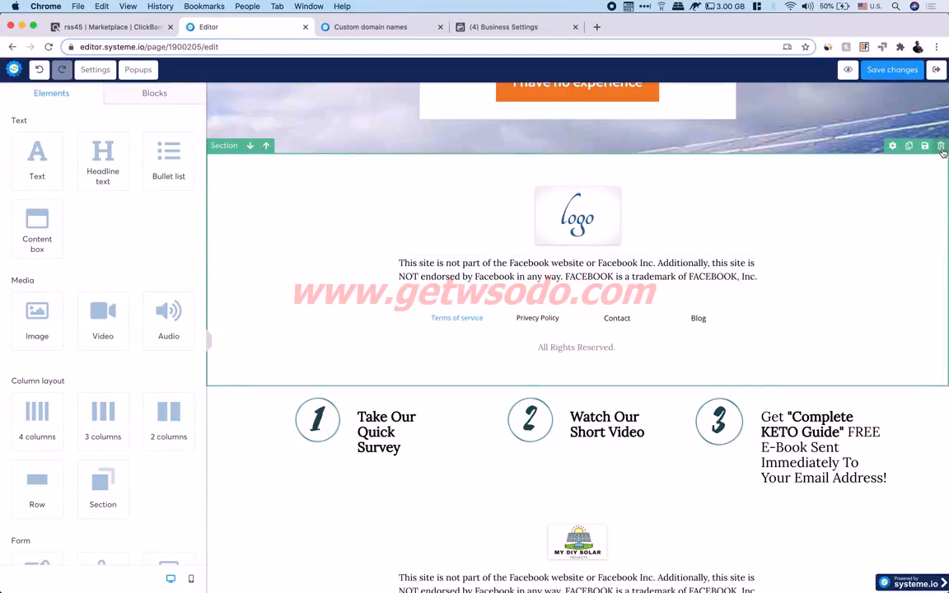
{"action": "left_click", "coordinate": [941, 146]}
{"action": "left_click", "coordinate": [577, 112]}
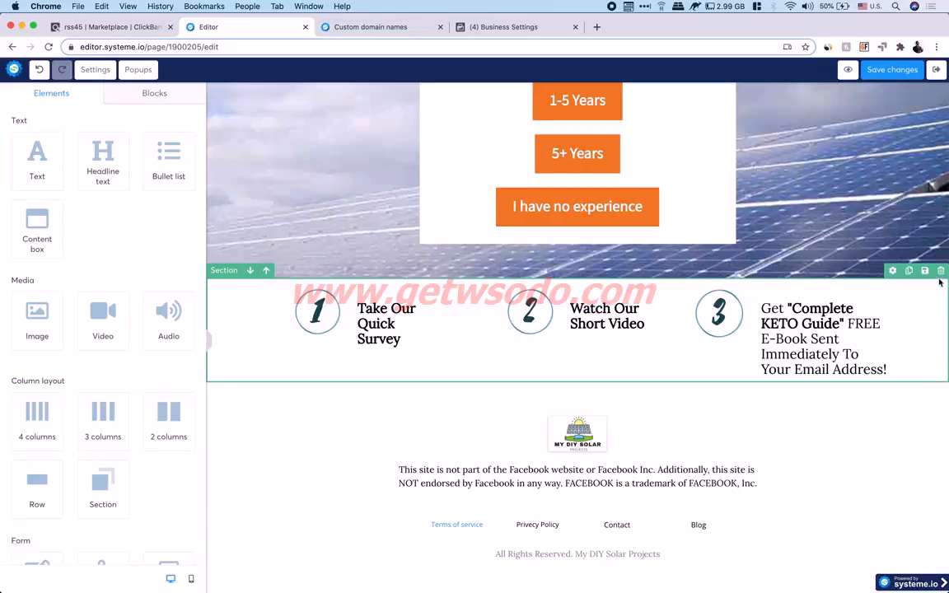
{"action": "left_click", "coordinate": [941, 271]}
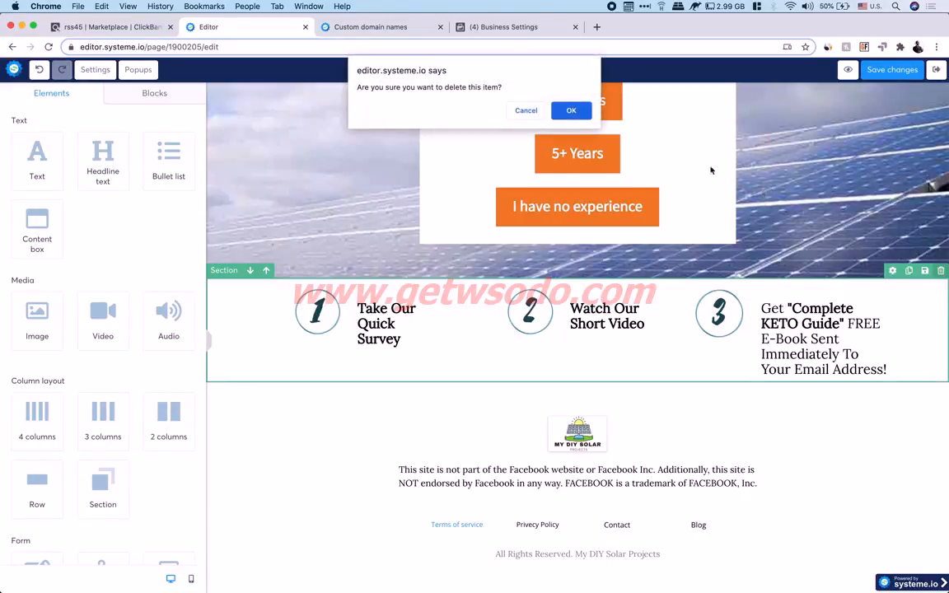
{"action": "left_click", "coordinate": [568, 110]}
- Save the changes to the Question 1 page and leave its editor for the funnel overview
{"action": "scroll", "coordinate": [789, 472], "scroll_direction": "up", "scroll_amount": 3}
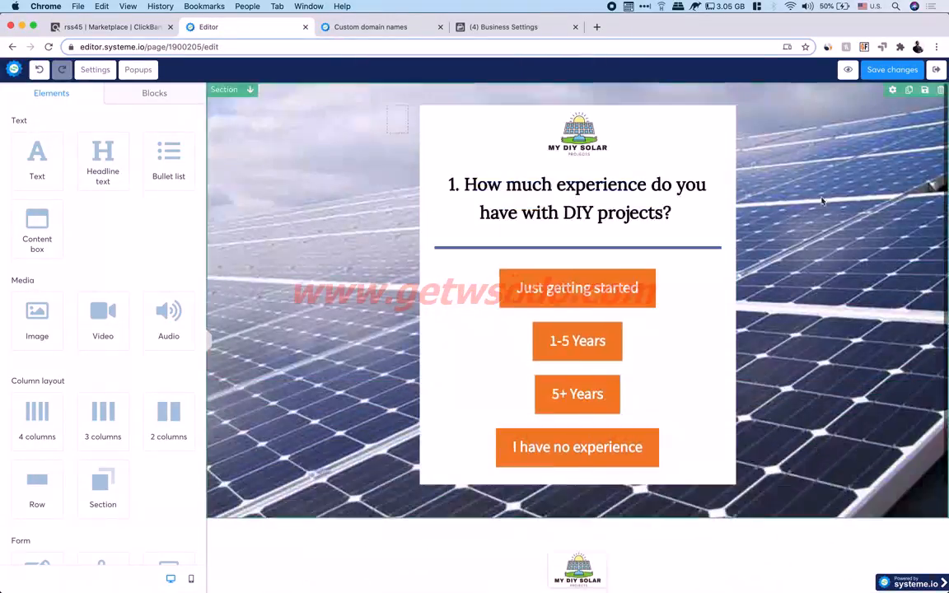
{"action": "left_click", "coordinate": [883, 71]}
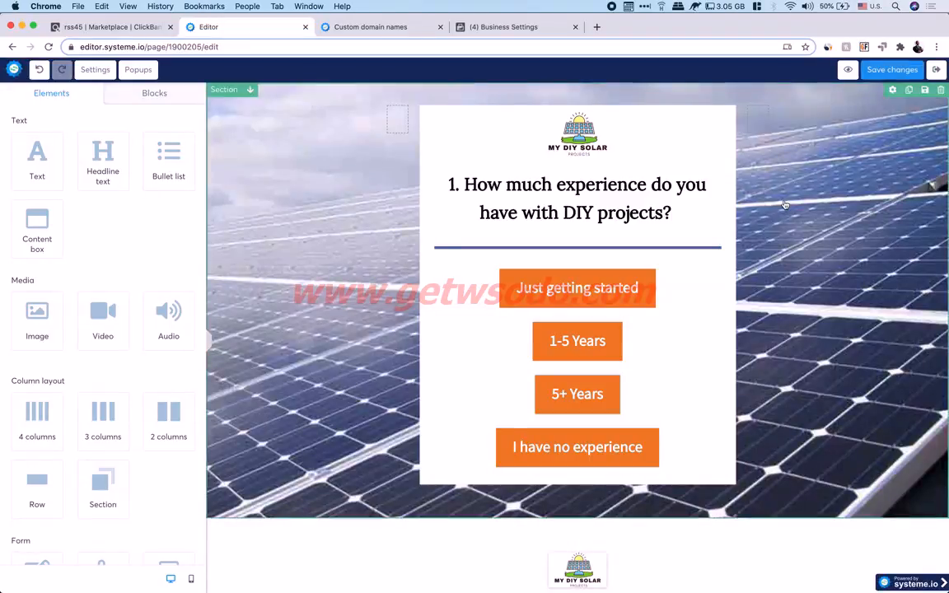
{"action": "left_click", "coordinate": [936, 71]}
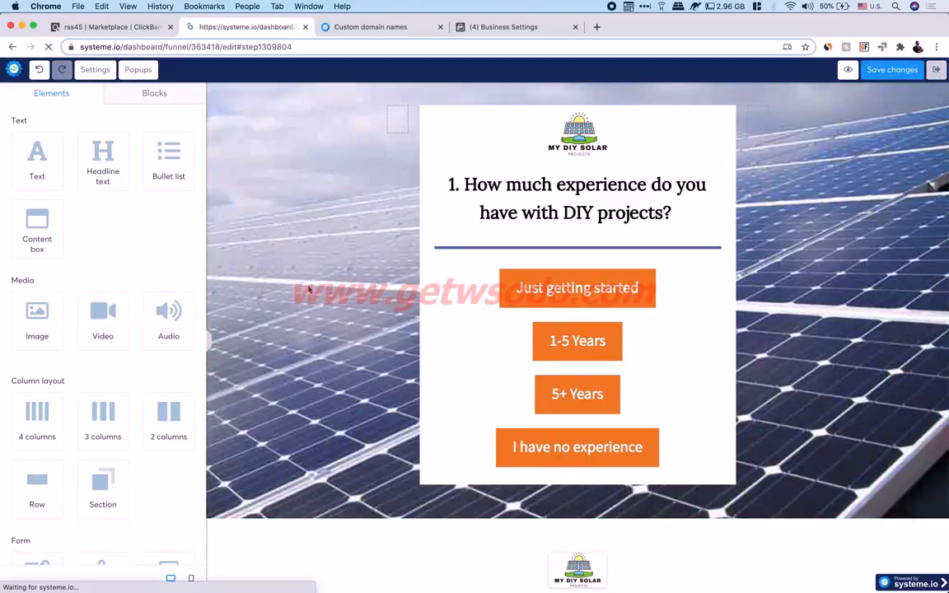